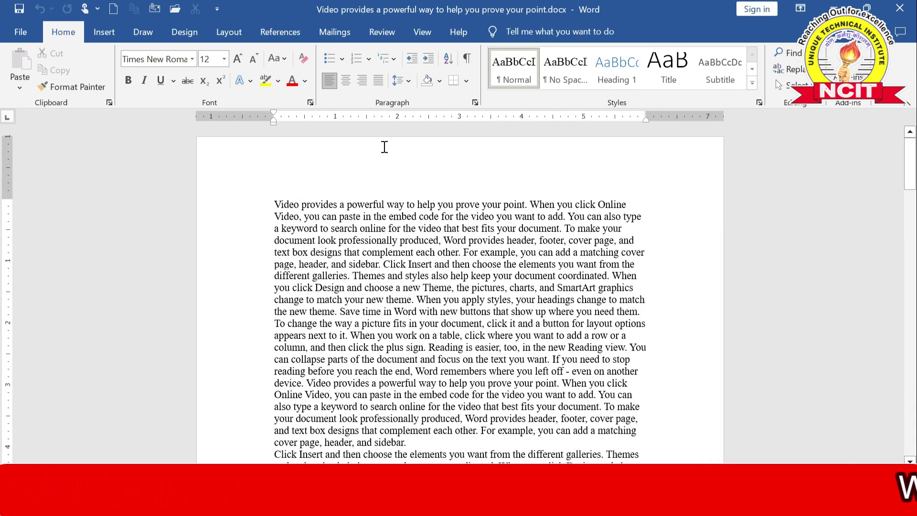
# Return the first body paragraph to the Normal style
pyautogui.click(271, 209)
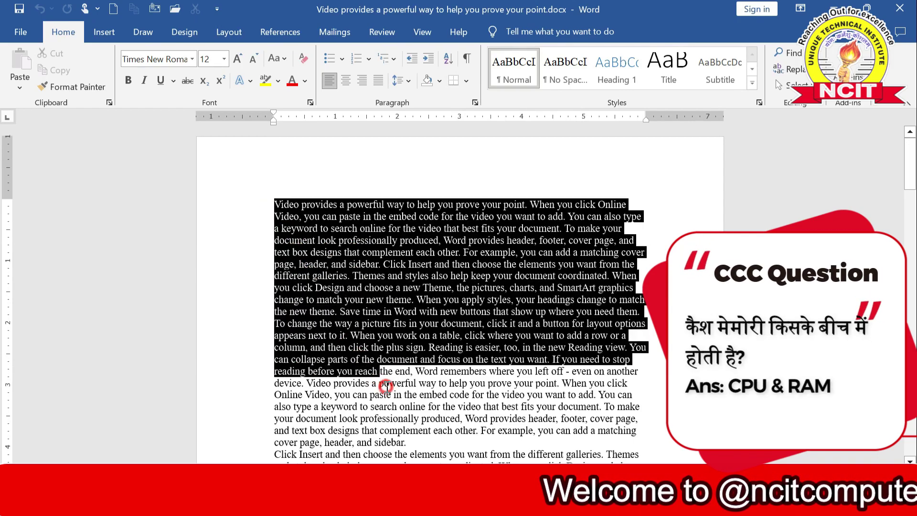
pyautogui.moveTo(271, 209); pyautogui.dragTo(408, 442)
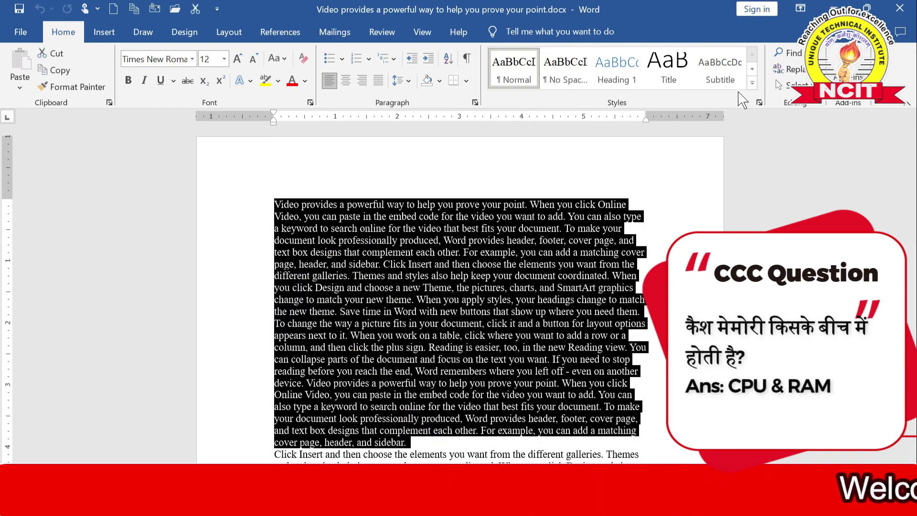
pyautogui.click(751, 83)
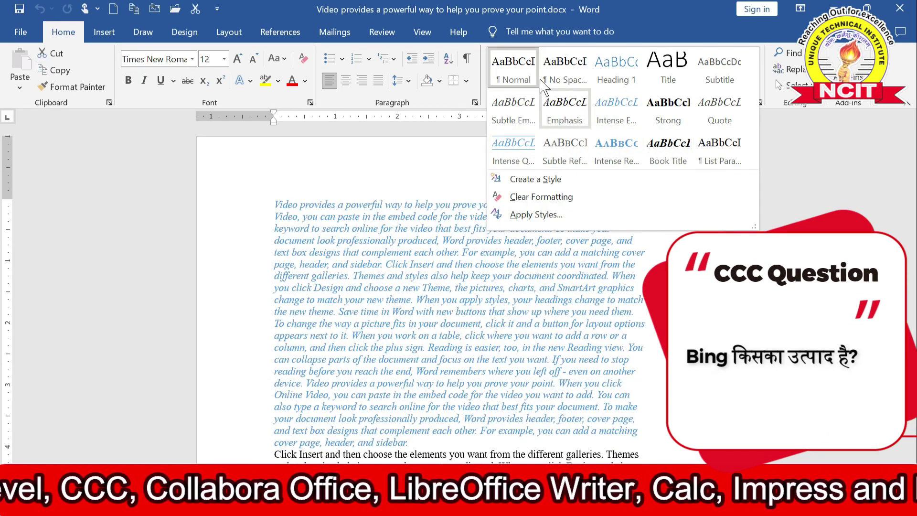
pyautogui.click(522, 71)
pyautogui.tripleClick(397, 201)
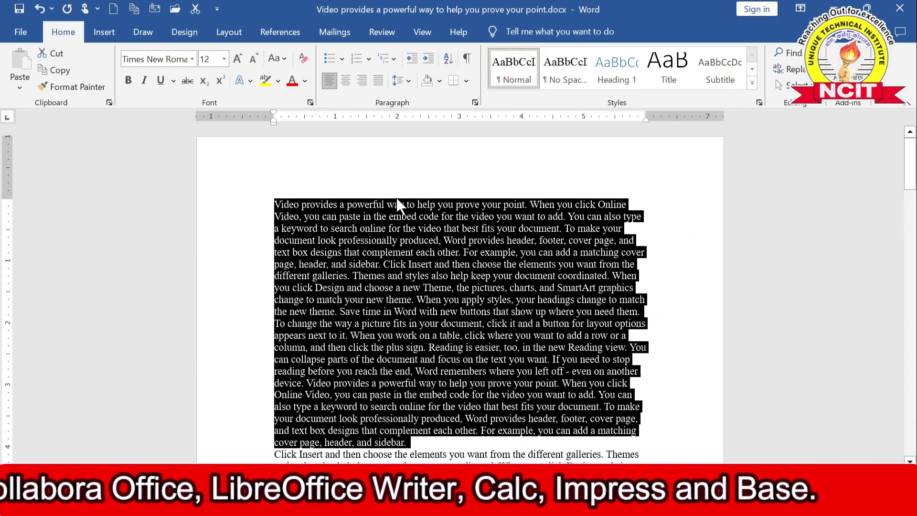
pyautogui.click(298, 203)
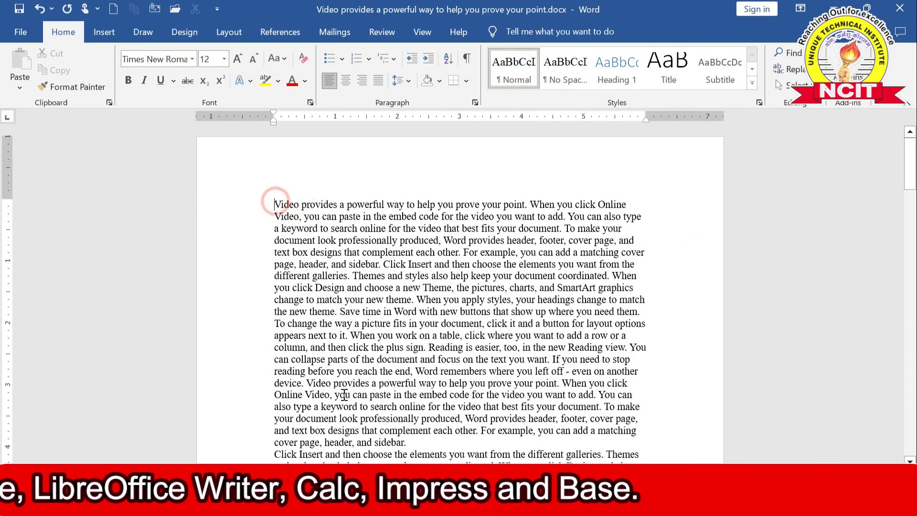
# Add a COMPUTER FUNDAMENTAL line above the body text and style it Heading 1
pyautogui.press('Return')
pyautogui.press('Up')
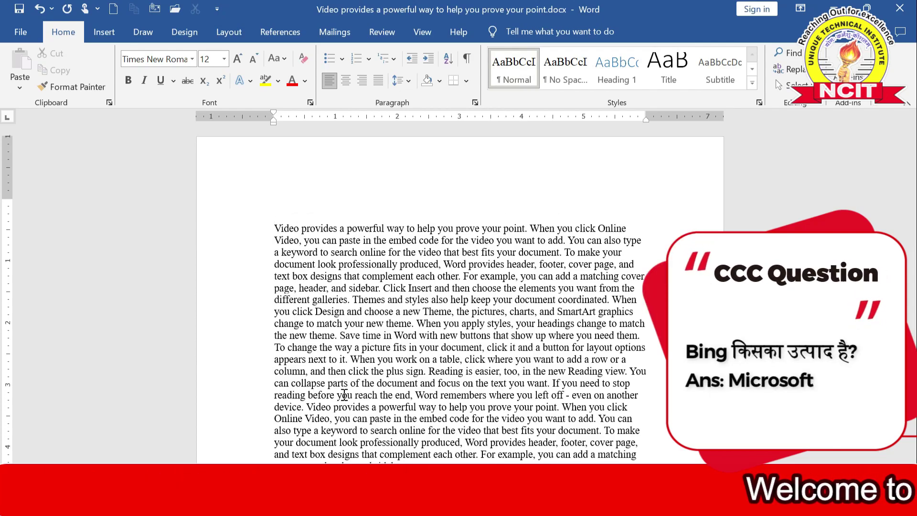
pyautogui.write('COMPUTER FUNDA')
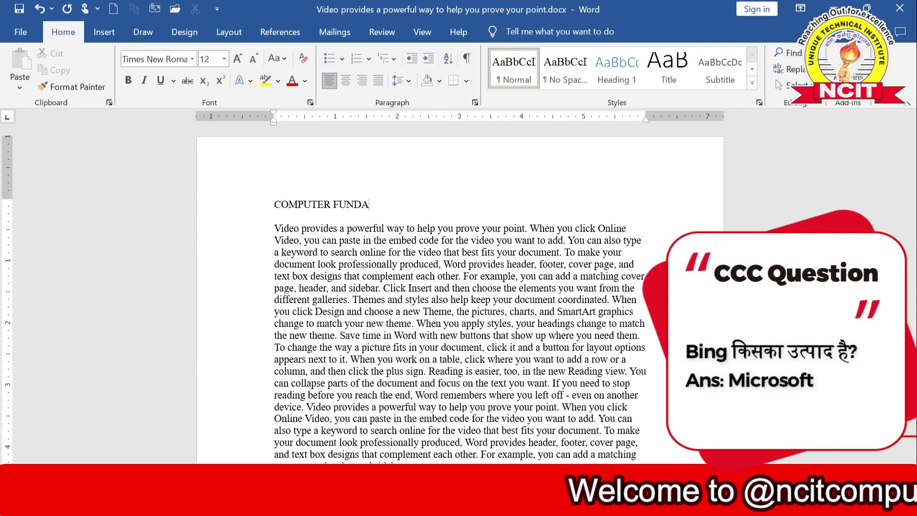
pyautogui.write('MENTAL')
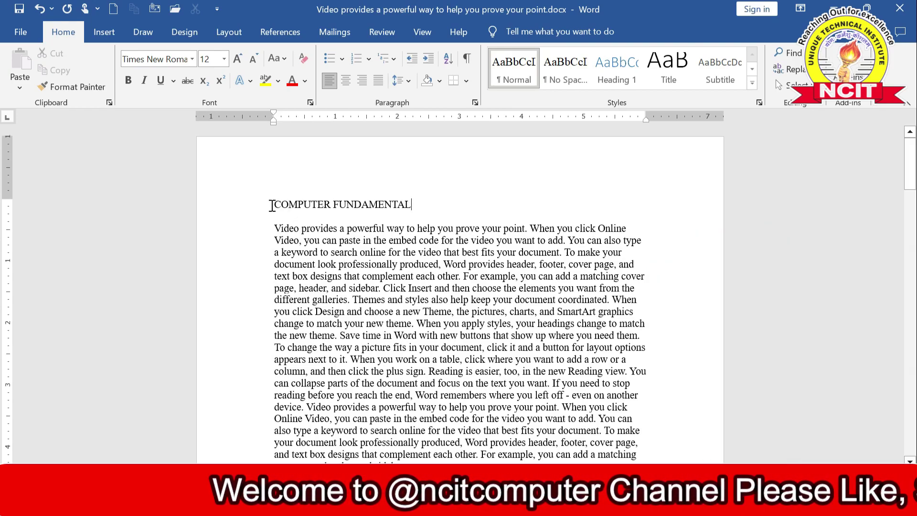
pyautogui.moveTo(272, 205); pyautogui.dragTo(385, 203)
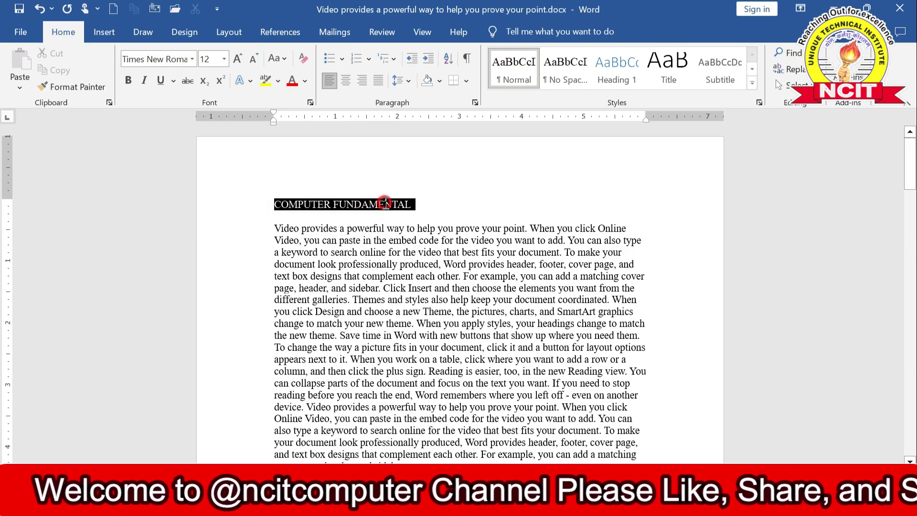
pyautogui.click(613, 78)
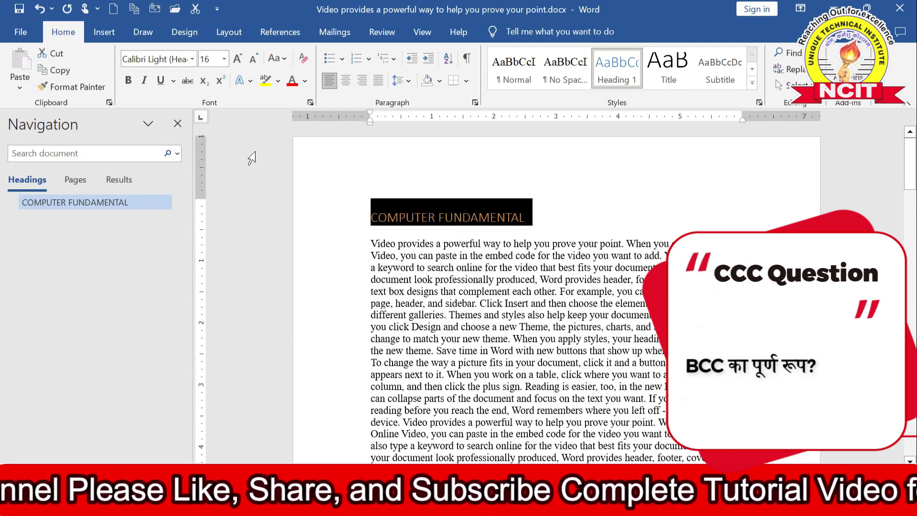
pyautogui.click(177, 124)
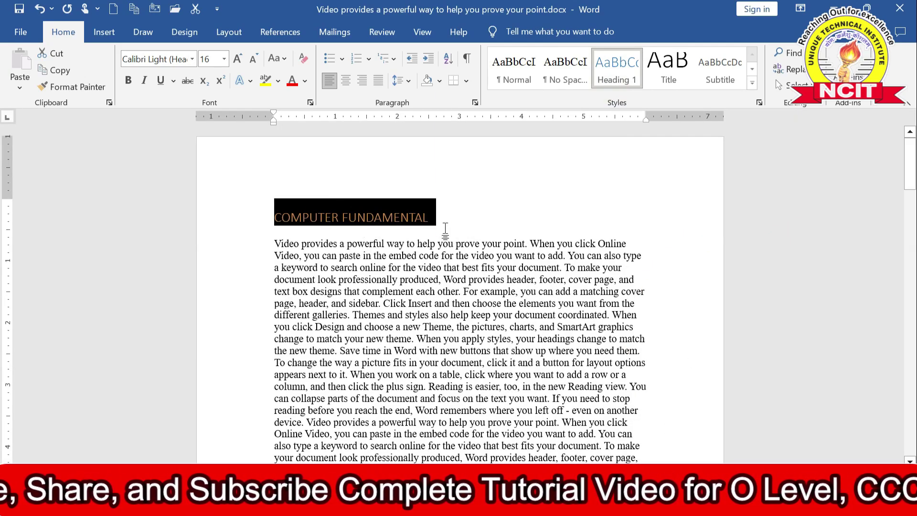
pyautogui.click(445, 227)
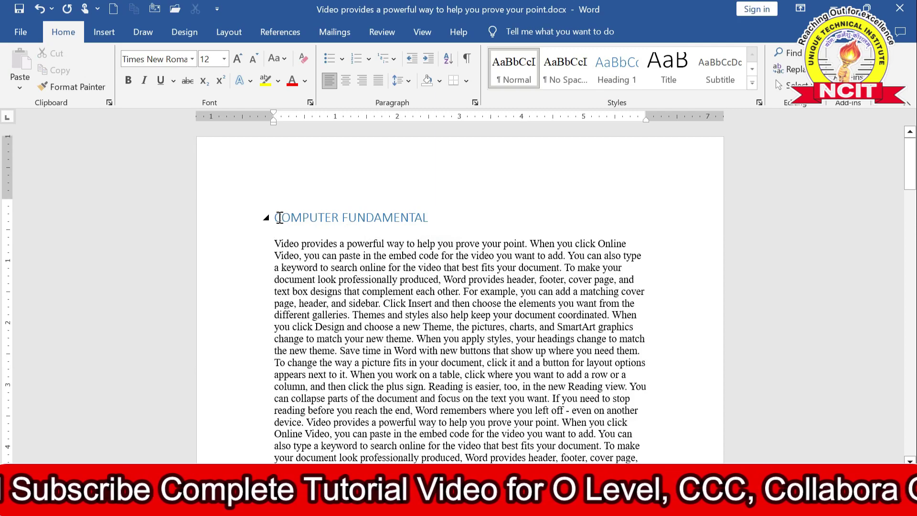
pyautogui.moveTo(280, 218); pyautogui.dragTo(433, 218)
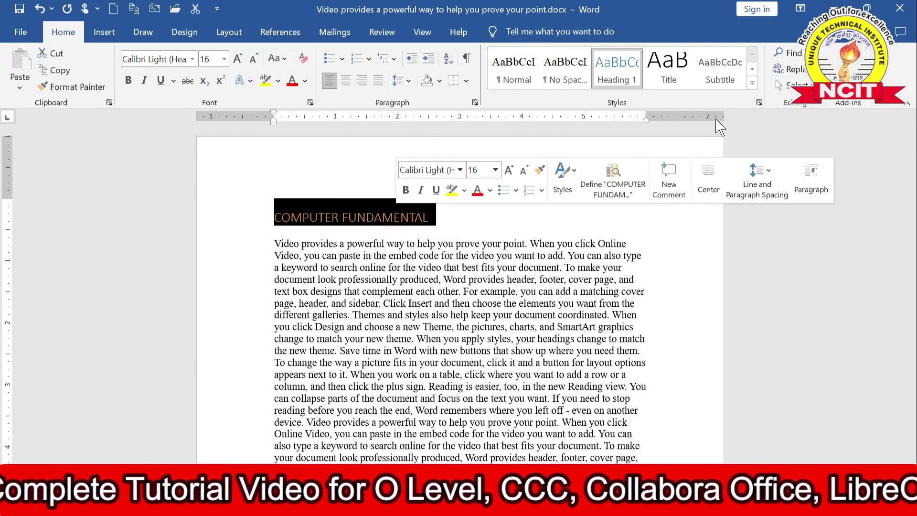
# Choose Create a Style from the expanded Styles gallery to base NCIT on the heading
pyautogui.click(752, 83)
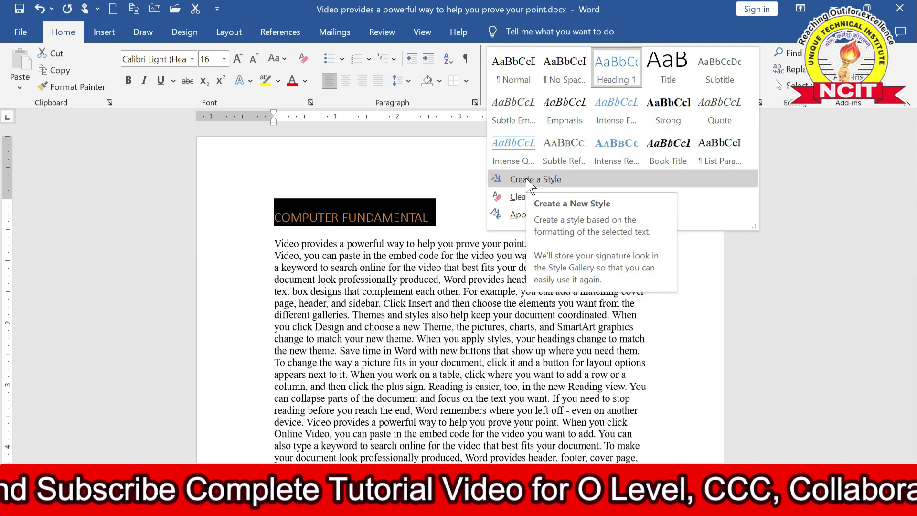
pyautogui.click(529, 180)
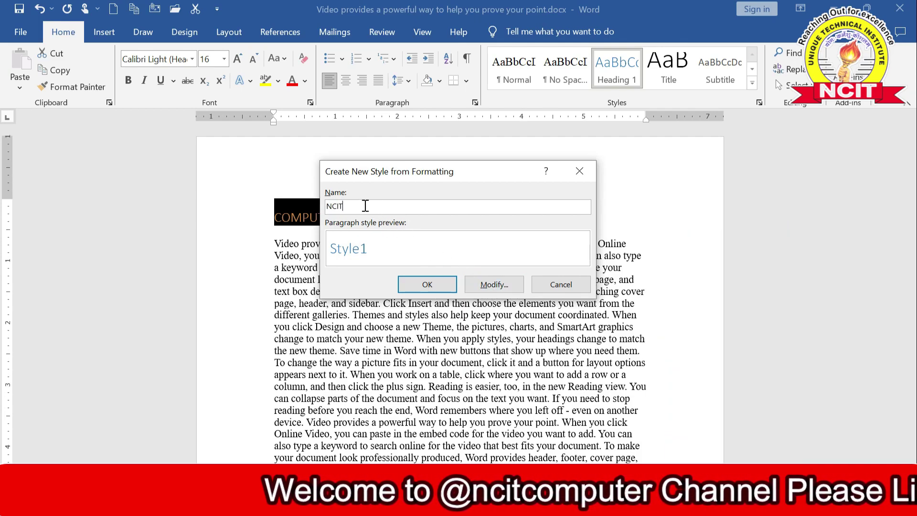
# Expand the new style dialog to all options, keeping the linked paragraph and character type
pyautogui.click(487, 282)
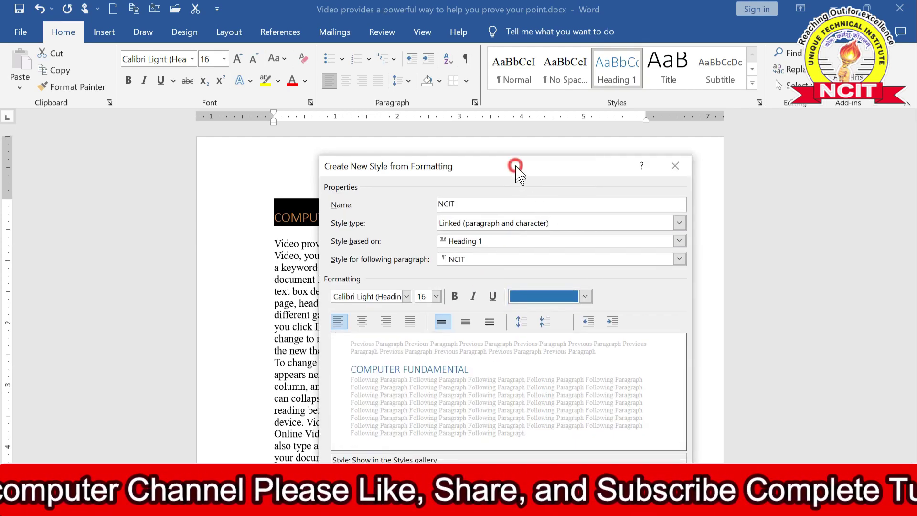
pyautogui.moveTo(518, 177); pyautogui.dragTo(501, 107)
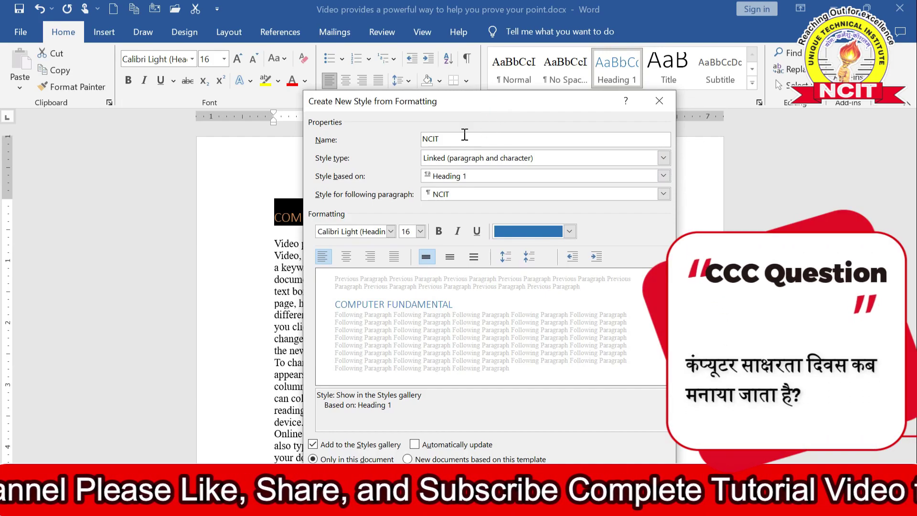
pyautogui.click(442, 163)
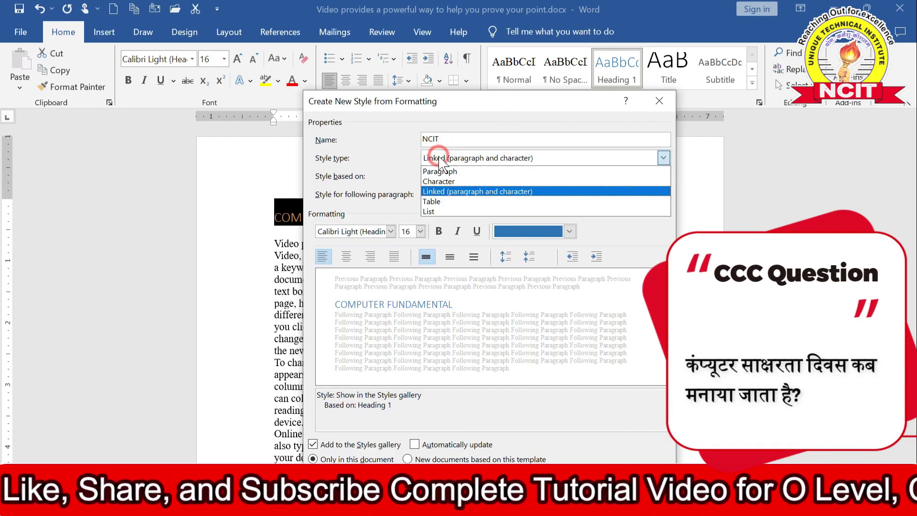
pyautogui.click(443, 162)
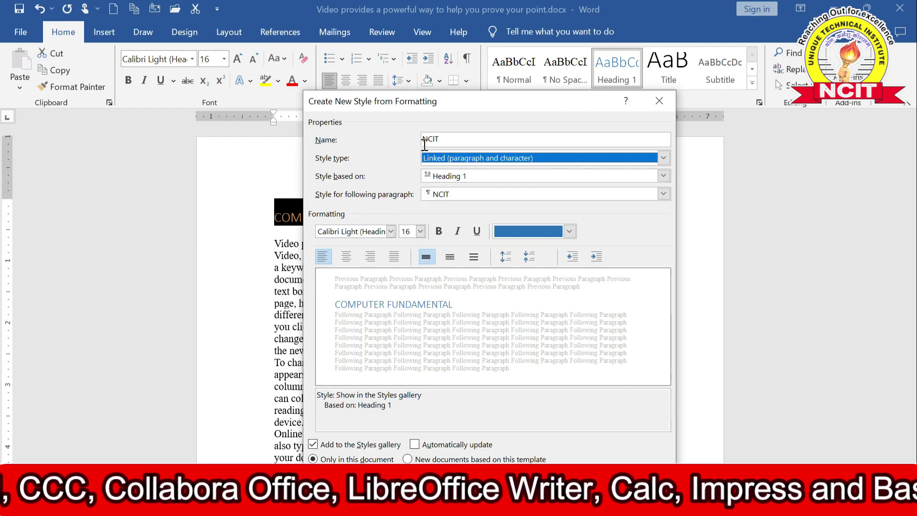
pyautogui.click(473, 139)
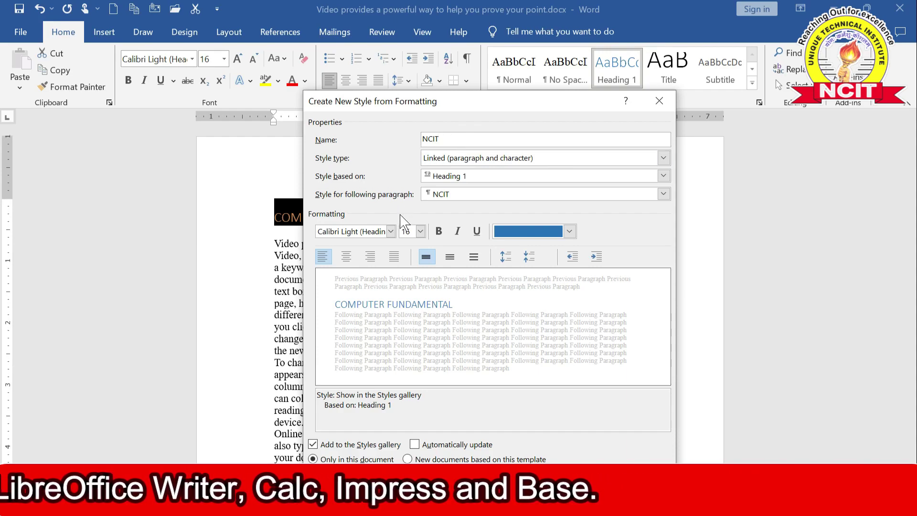
# Set the NCIT style to Arial Black 20, bold, red and centred
pyautogui.click(389, 231)
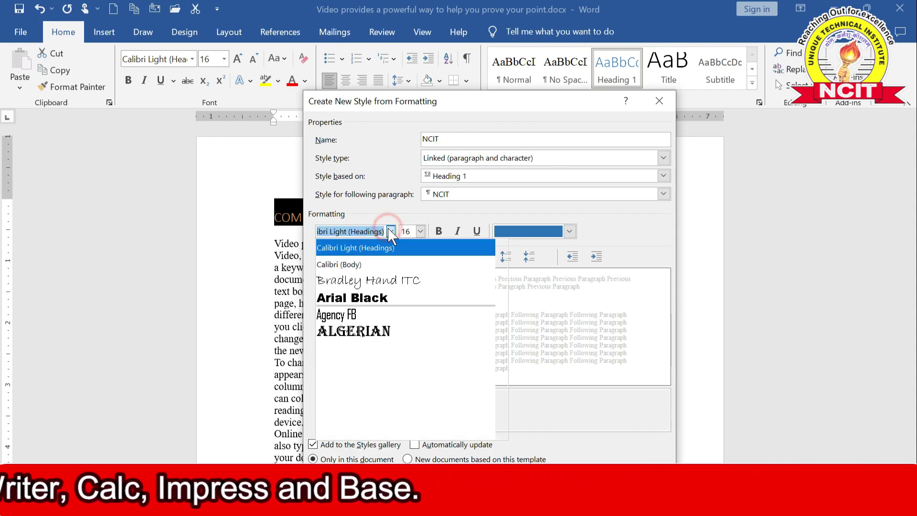
pyautogui.click(359, 298)
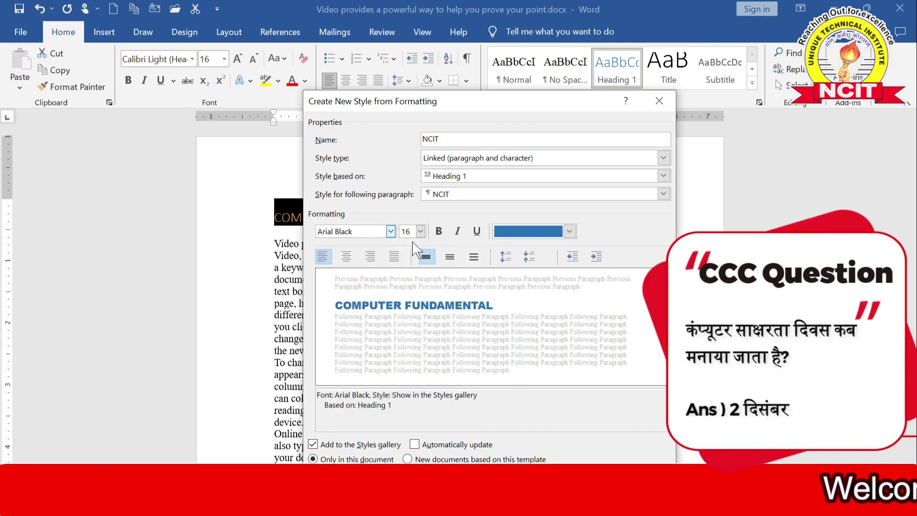
pyautogui.click(420, 231)
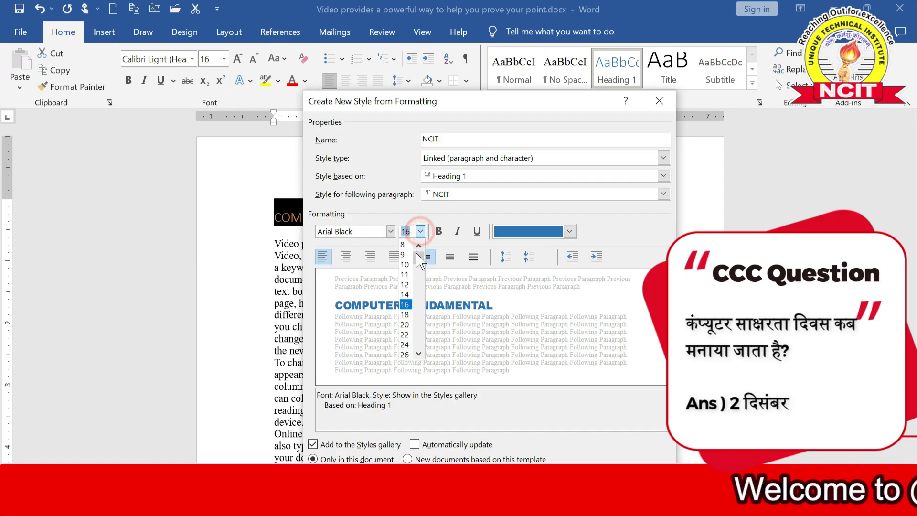
pyautogui.click(405, 325)
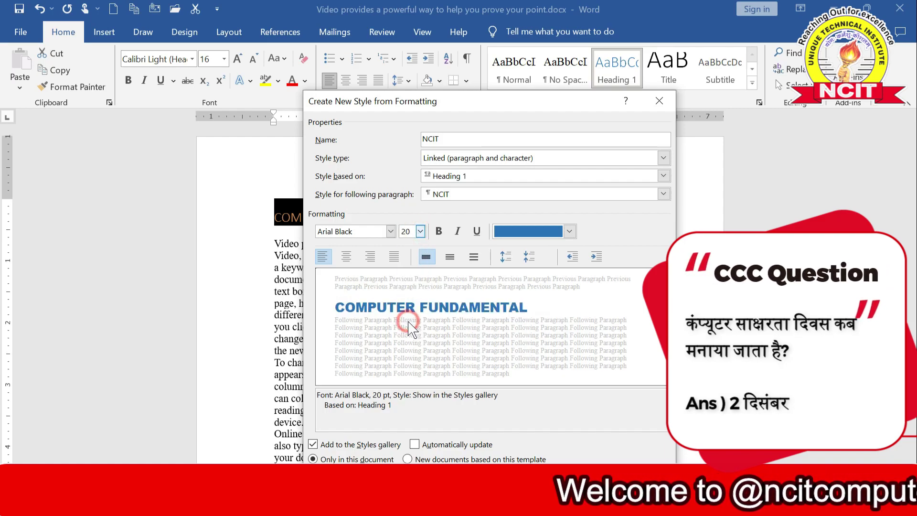
pyautogui.click(438, 231)
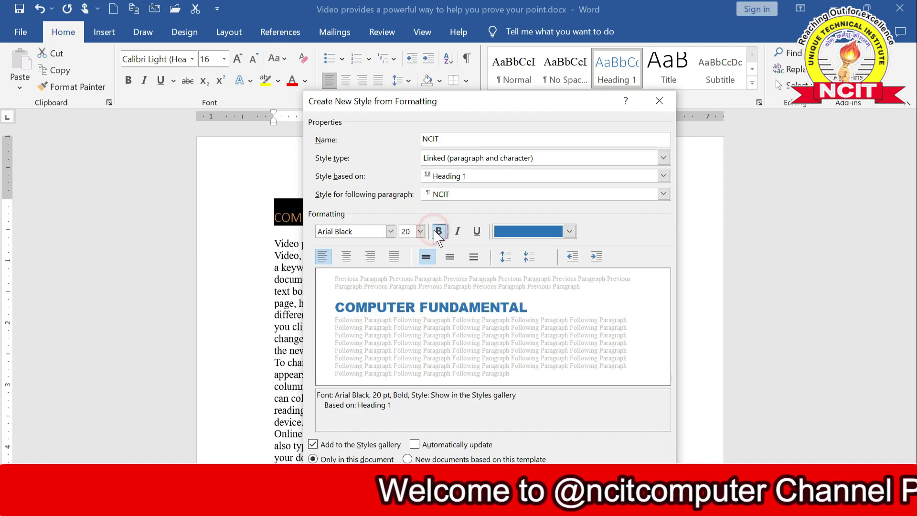
pyautogui.click(569, 232)
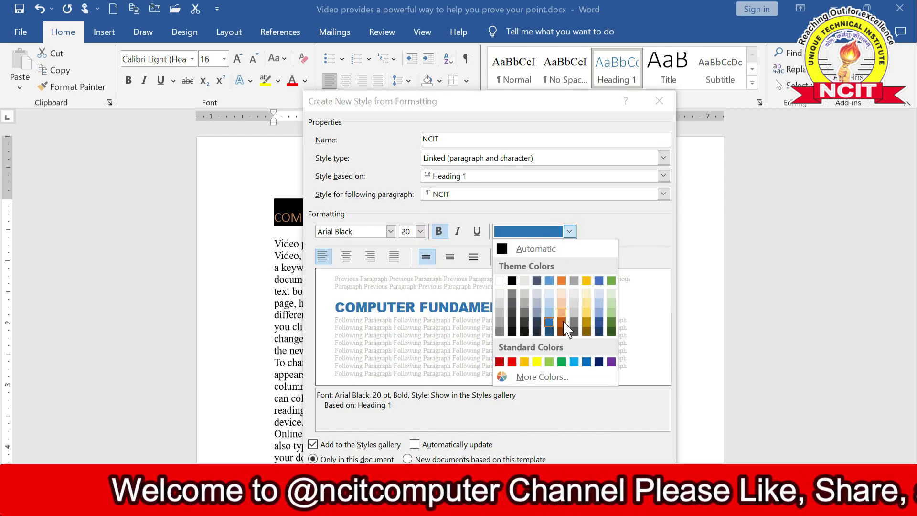
pyautogui.click(512, 361)
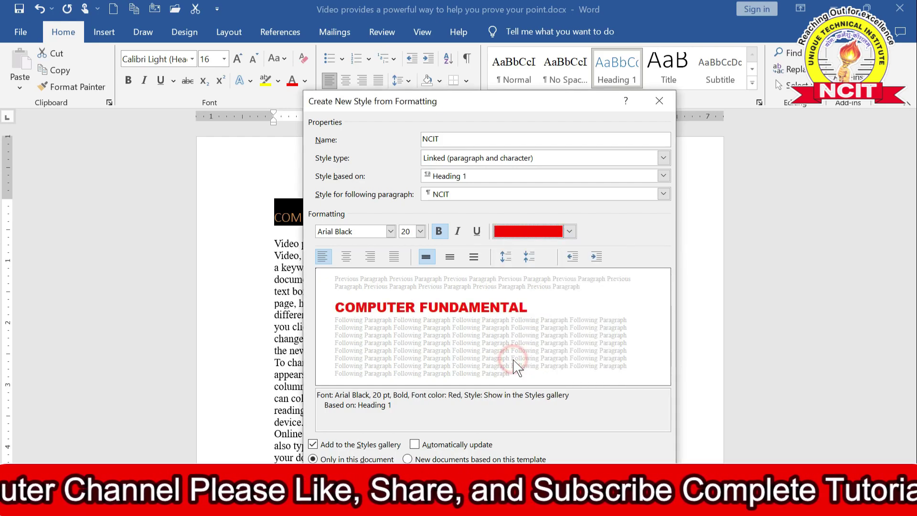
pyautogui.click(343, 258)
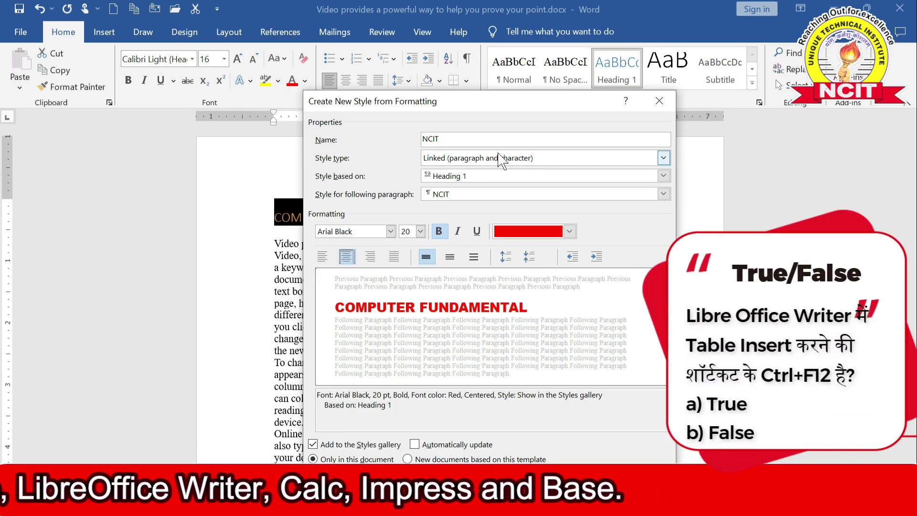
pyautogui.moveTo(444, 100); pyautogui.dragTo(436, 72)
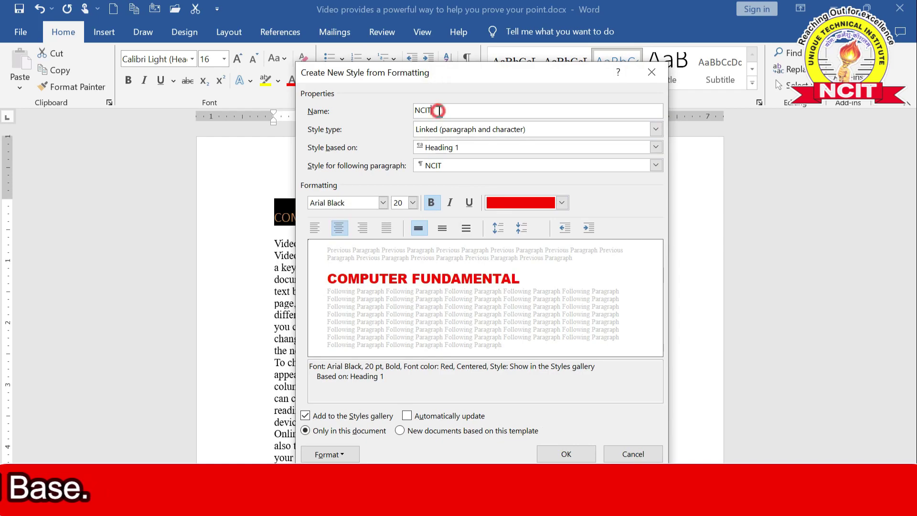
pyautogui.moveTo(431, 110); pyautogui.dragTo(398, 106)
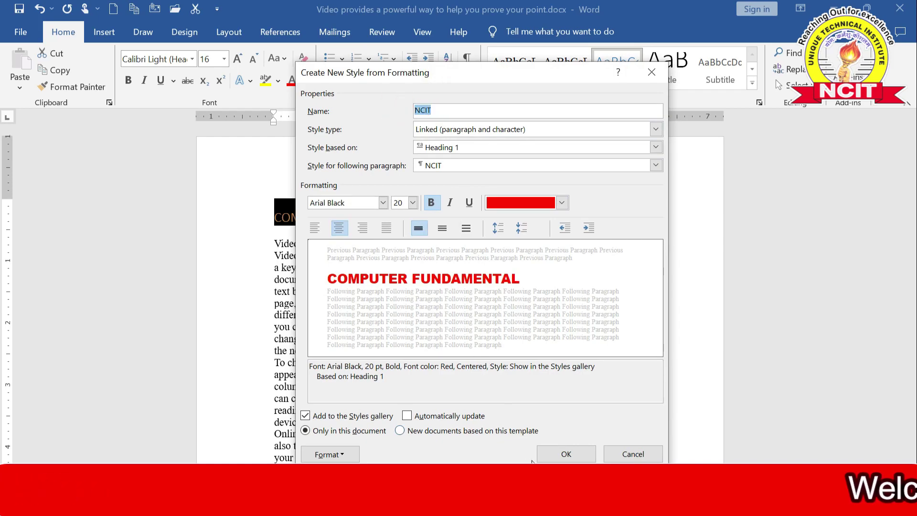
# Save NCIT, making COMPUTER FUNDAMENTAL red Arial Black 20, and confirm it in the quick styles
pyautogui.click(565, 454)
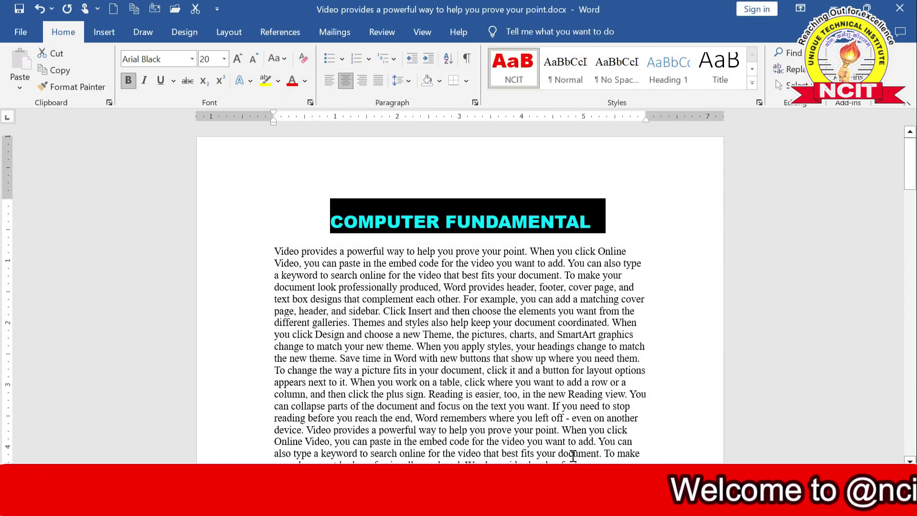
pyautogui.click(489, 318)
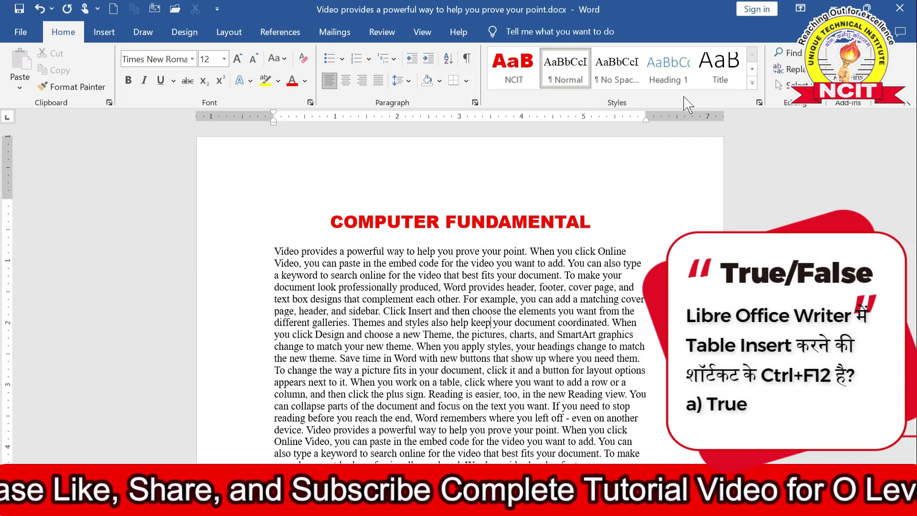
pyautogui.click(752, 83)
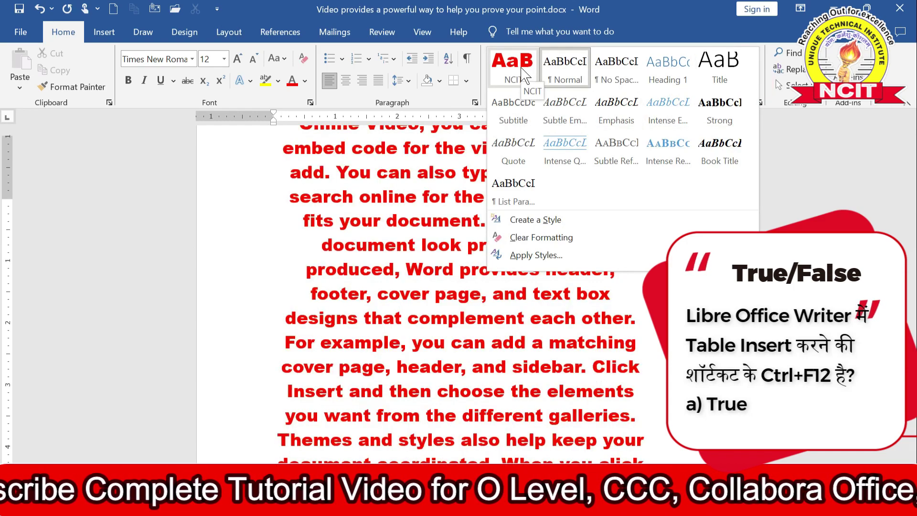
pyautogui.click(343, 218)
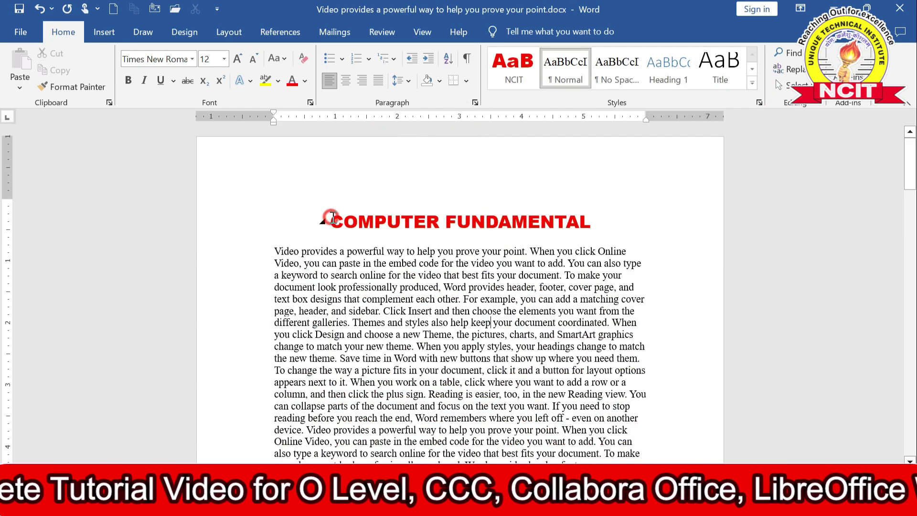
pyautogui.click(348, 219)
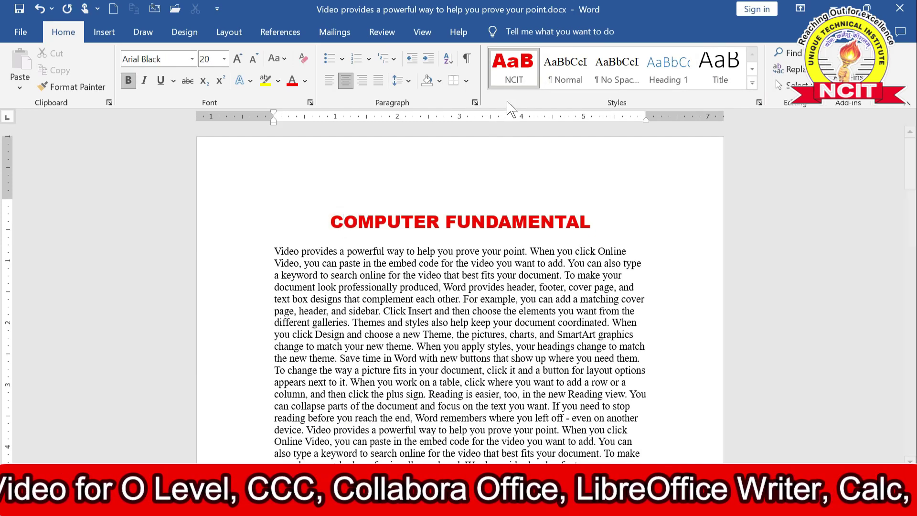
pyautogui.click(752, 83)
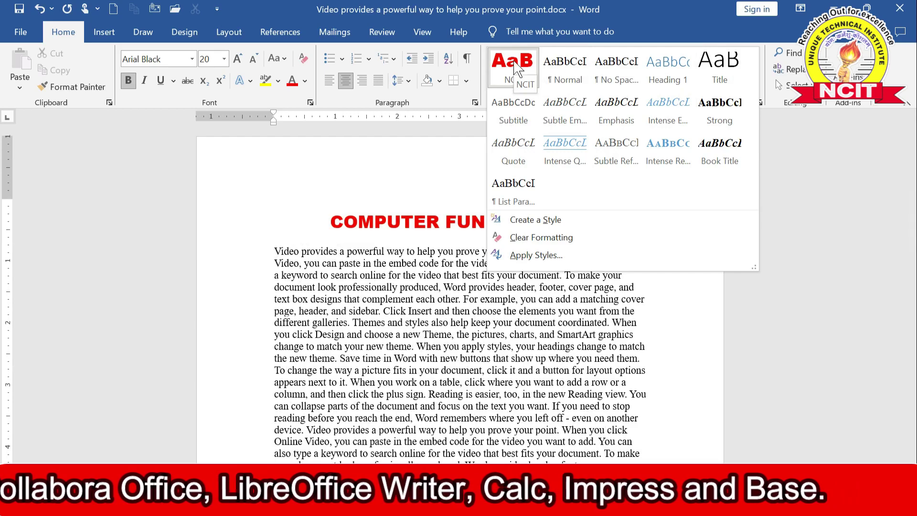
pyautogui.click(365, 293)
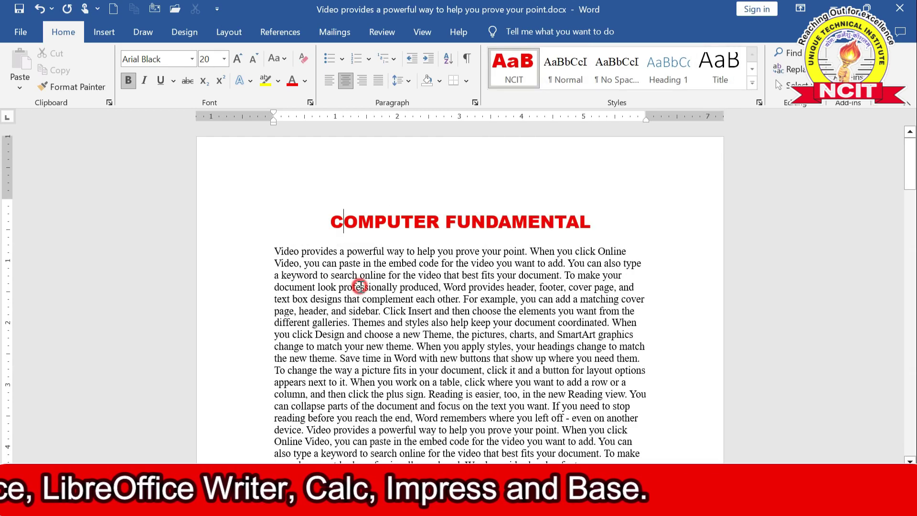
pyautogui.scroll(-1, 363, 289)
pyautogui.scroll(-2, 361, 286)
pyautogui.scroll(-5, 377, 282)
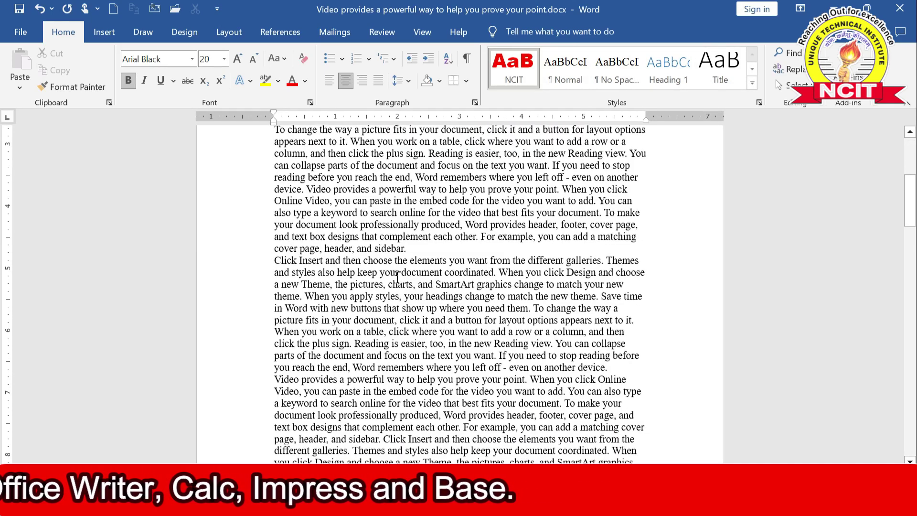
# Add an MS WORD heading after the sidebar paragraph and apply the NCIT style
pyautogui.click(422, 252)
pyautogui.press('Return')
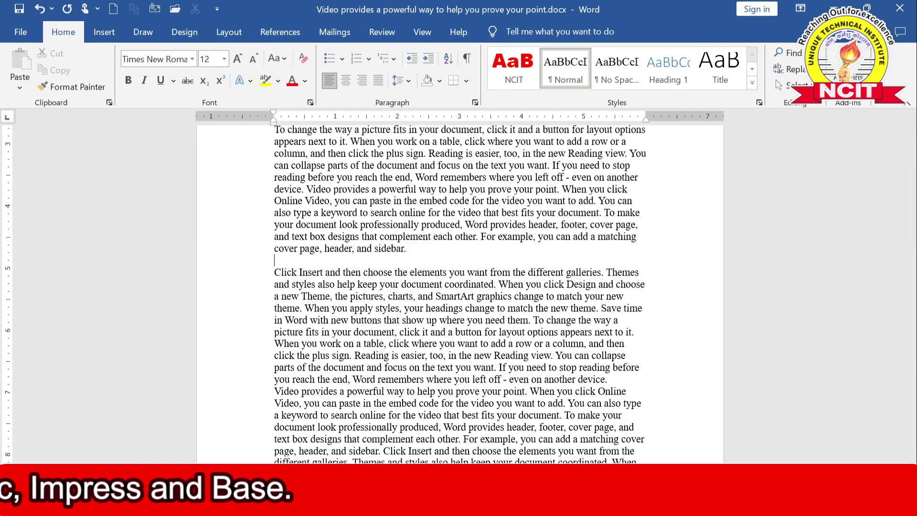
pyautogui.press('Return')
pyautogui.press('Return')
pyautogui.write('MS WORD')
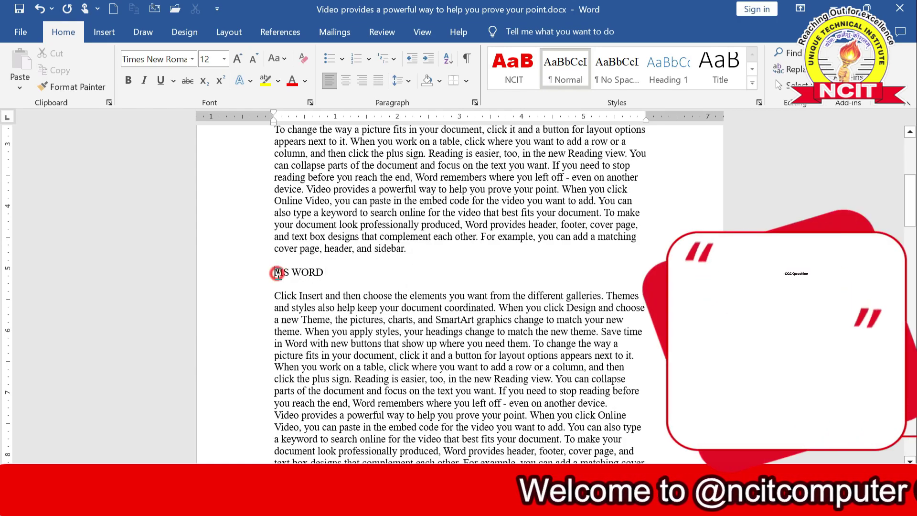
pyautogui.moveTo(274, 273); pyautogui.dragTo(324, 271)
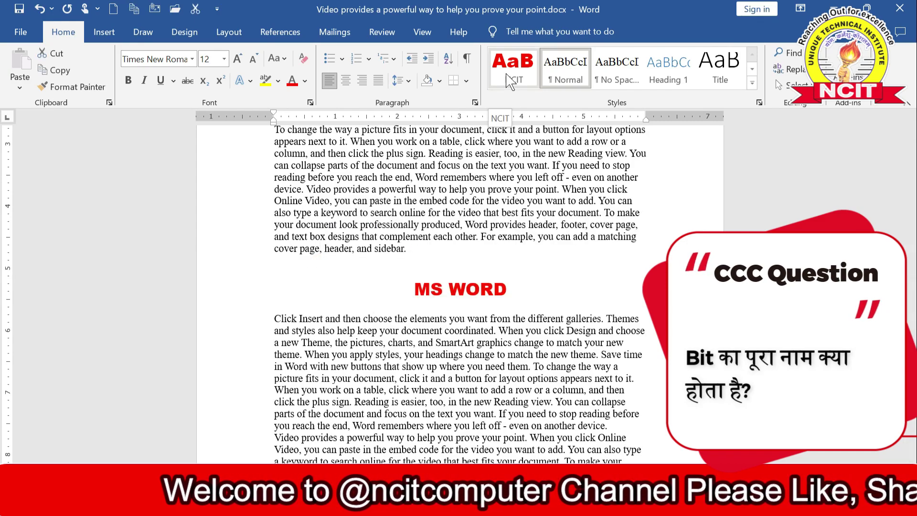
pyautogui.click(511, 81)
pyautogui.moveTo(460, 288)
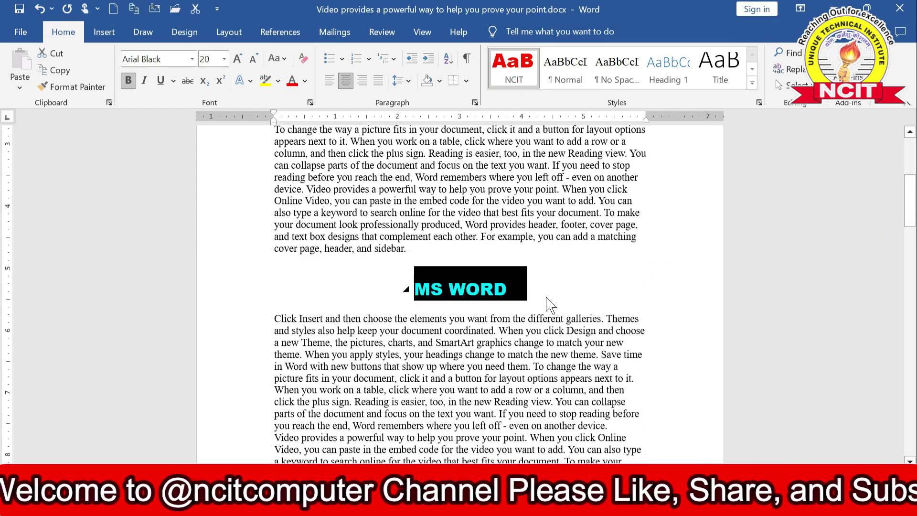
pyautogui.click(546, 301)
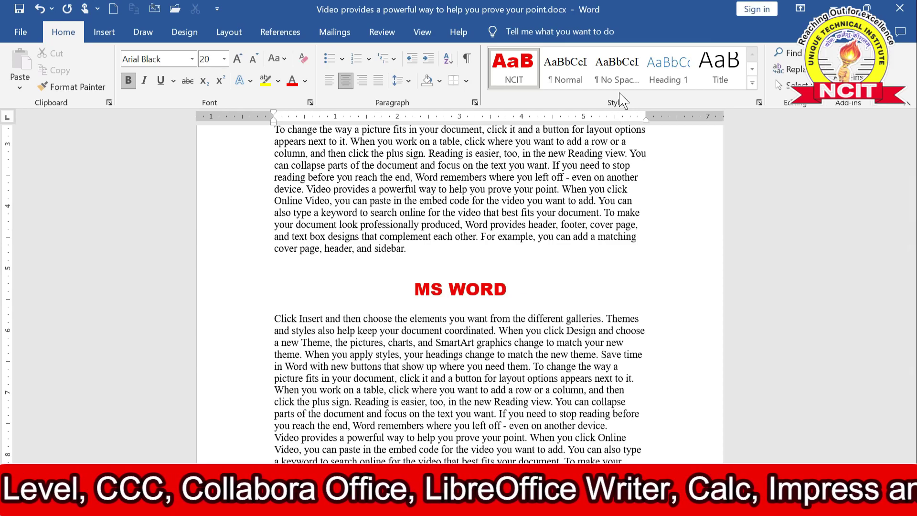
pyautogui.click(751, 83)
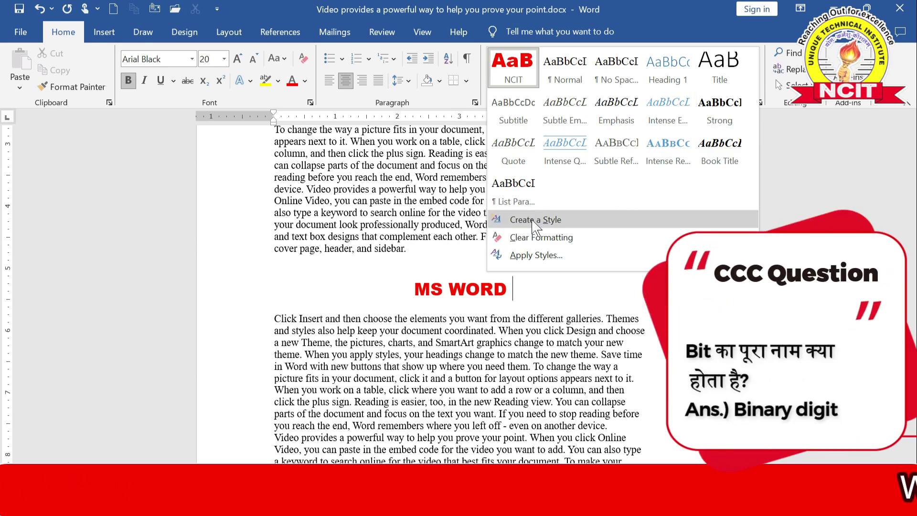
# Start a new style from the MS WORD heading, renaming Style1 to NCIT2
pyautogui.click(533, 220)
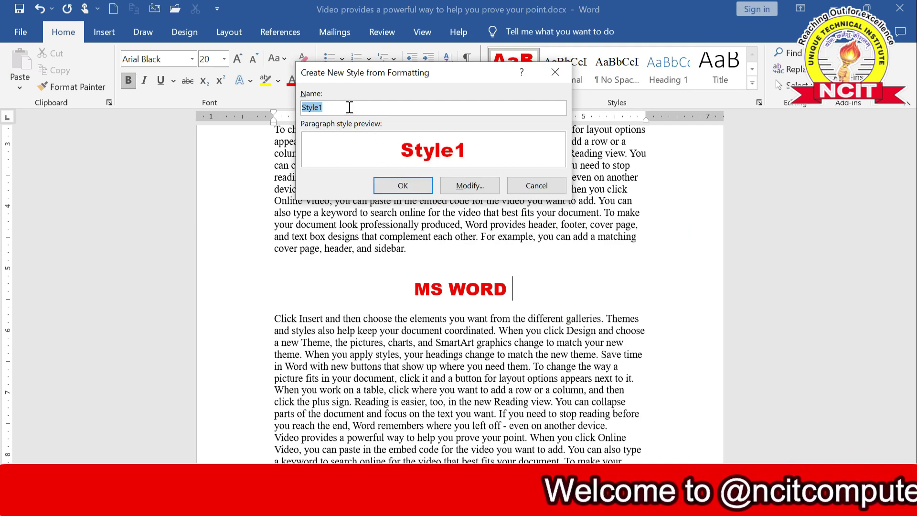
pyautogui.moveTo(359, 109); pyautogui.dragTo(254, 105)
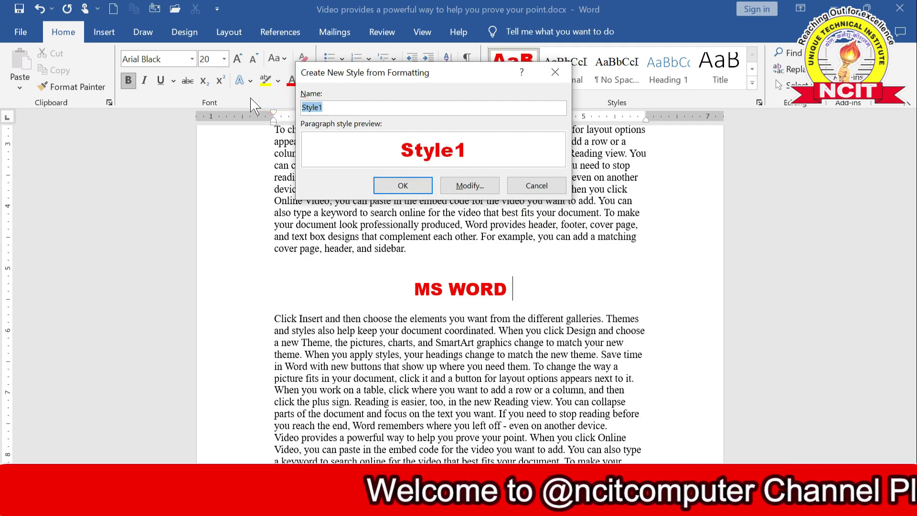
pyautogui.write('NCIT')
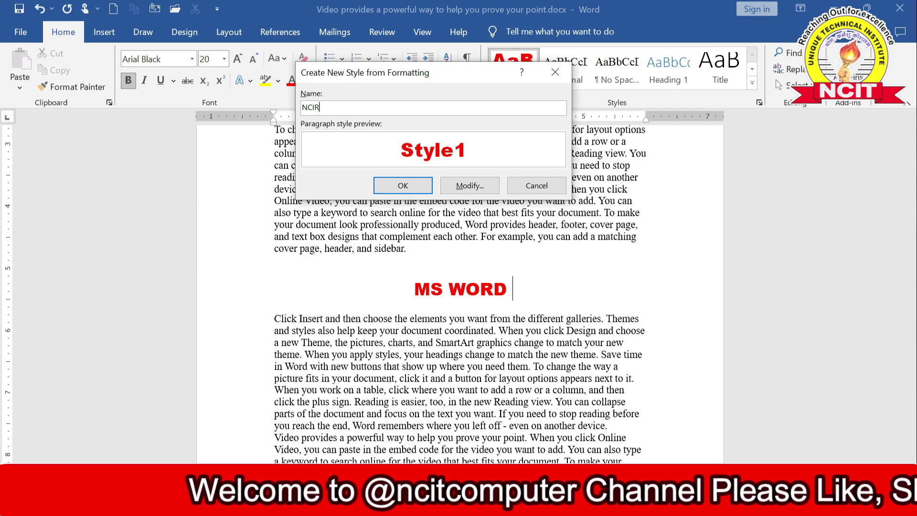
pyautogui.write('2')
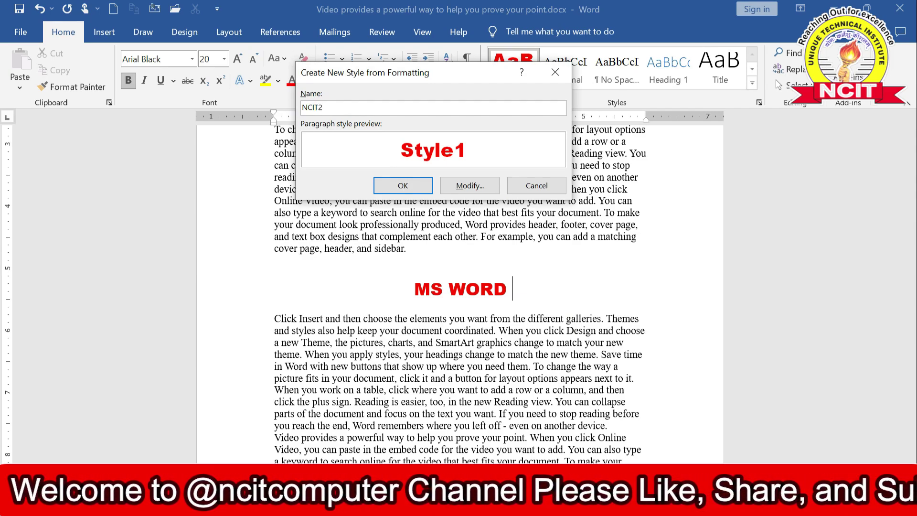
pyautogui.click(470, 186)
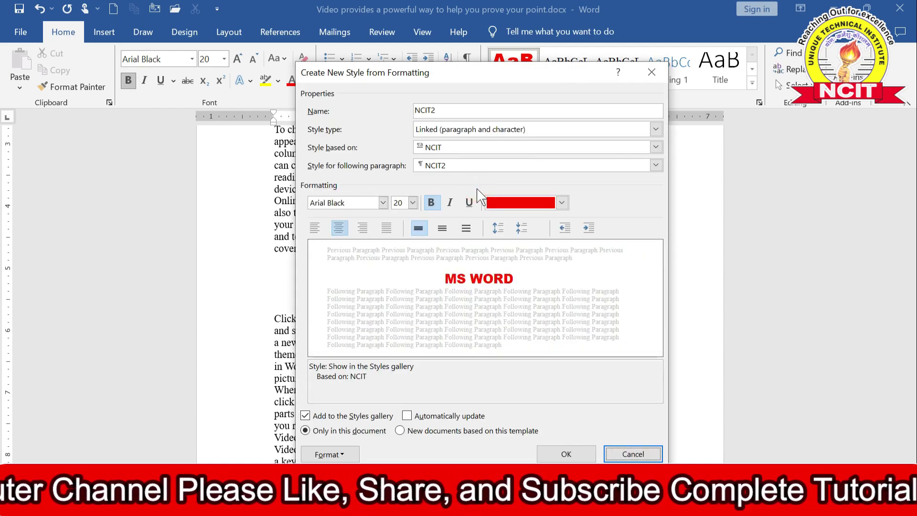
pyautogui.click(453, 114)
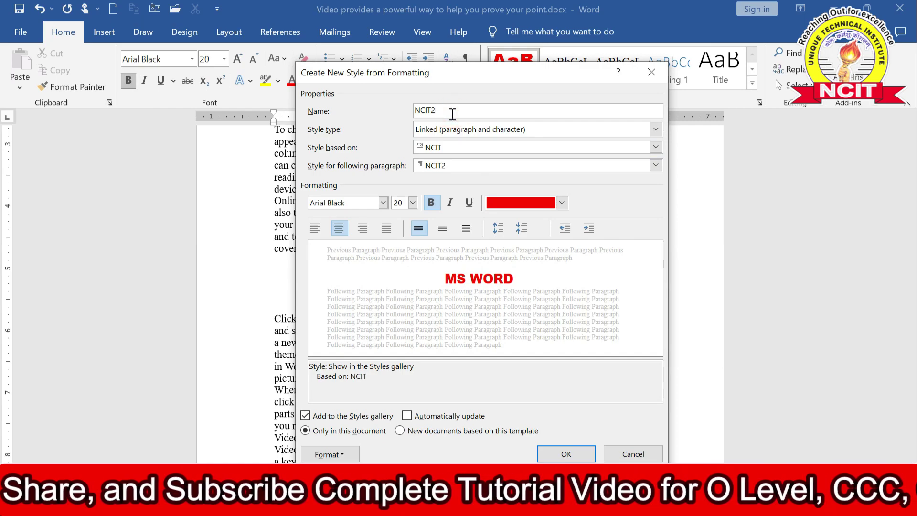
# Give NCIT2 Algerian 20, underline and blue text, and save it onto MS WORD
pyautogui.click(383, 203)
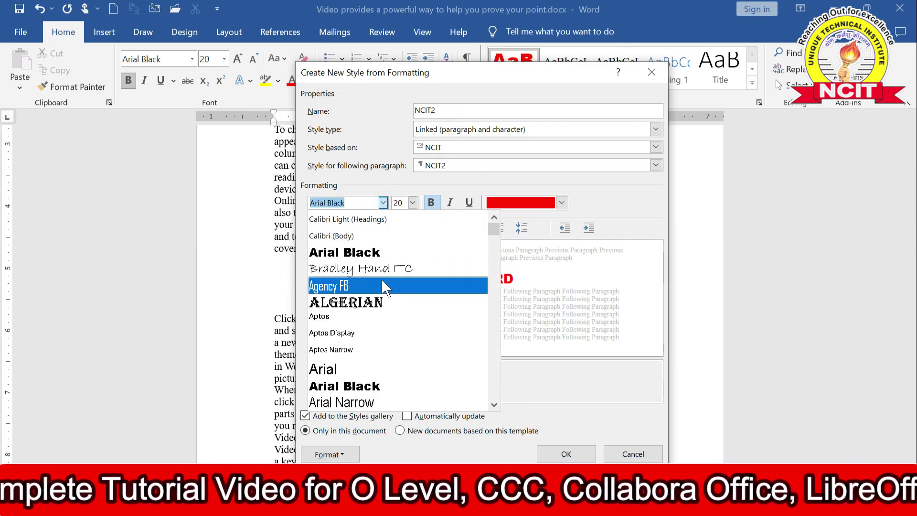
pyautogui.click(385, 303)
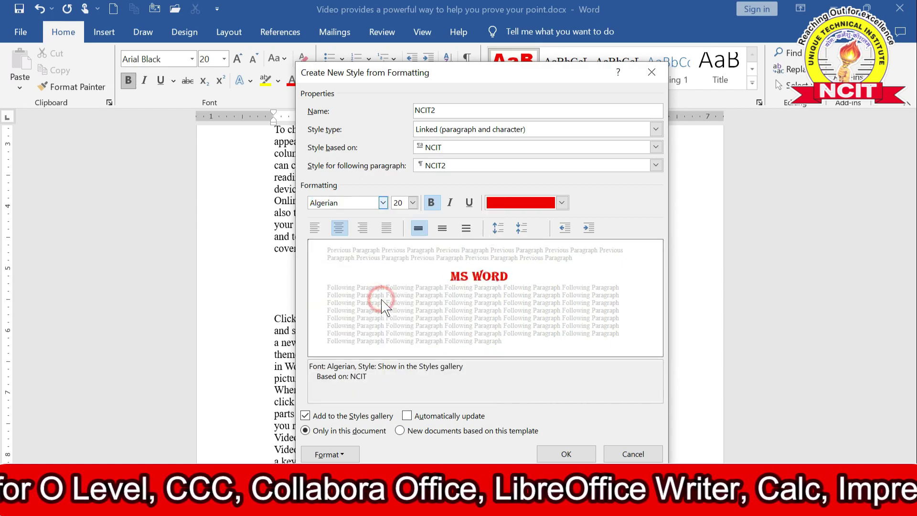
pyautogui.click(413, 203)
pyautogui.click(412, 203)
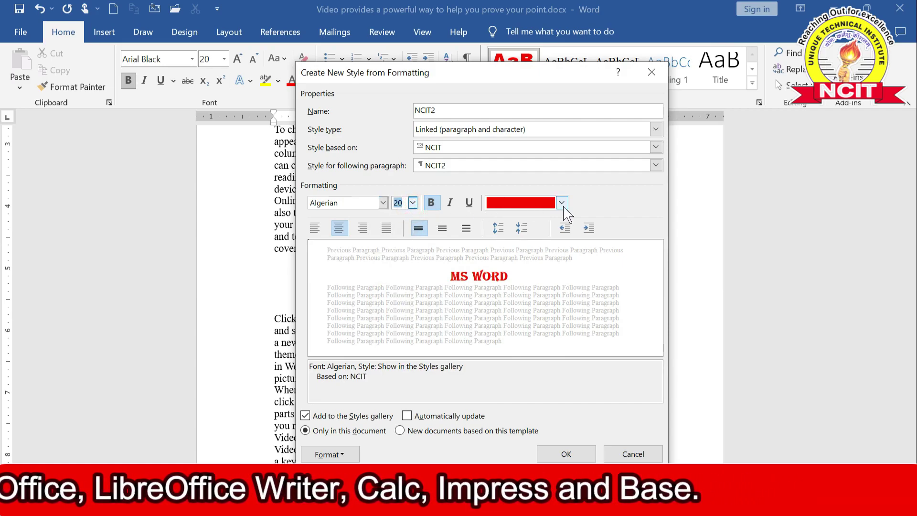
pyautogui.click(470, 202)
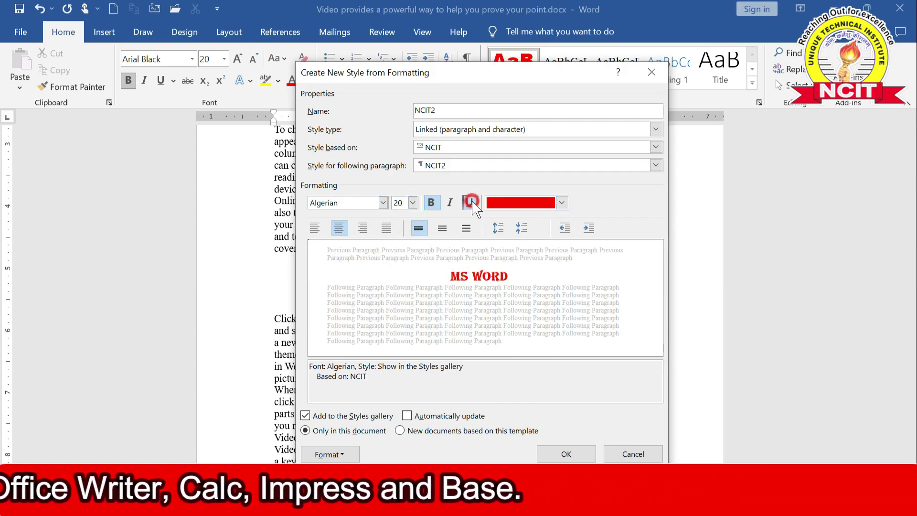
pyautogui.click(562, 203)
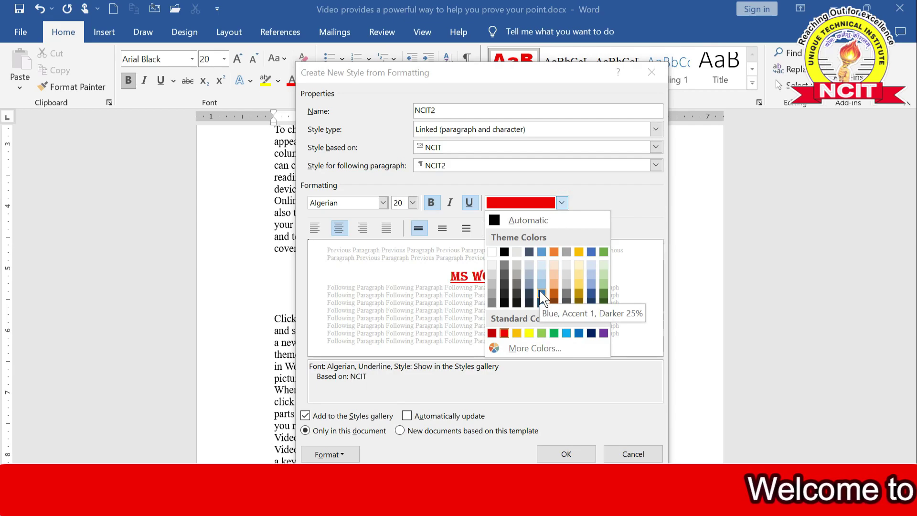
pyautogui.click(542, 293)
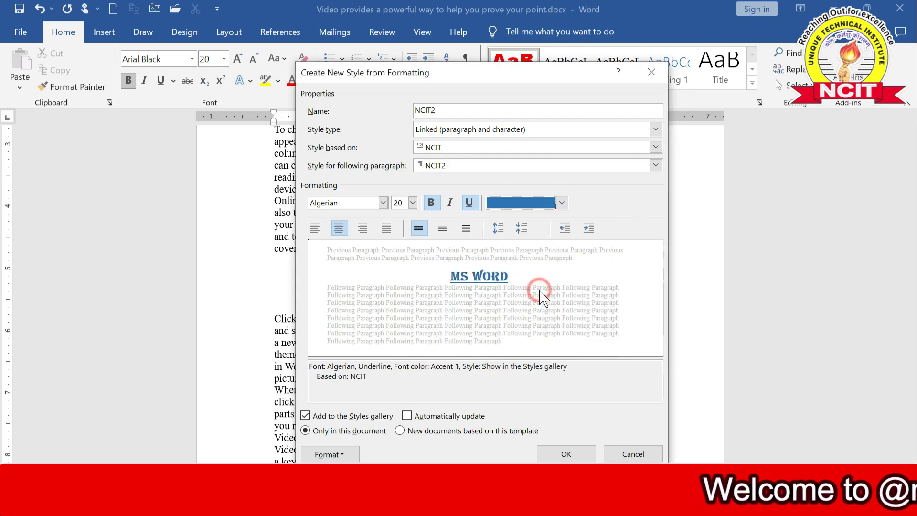
pyautogui.click(566, 452)
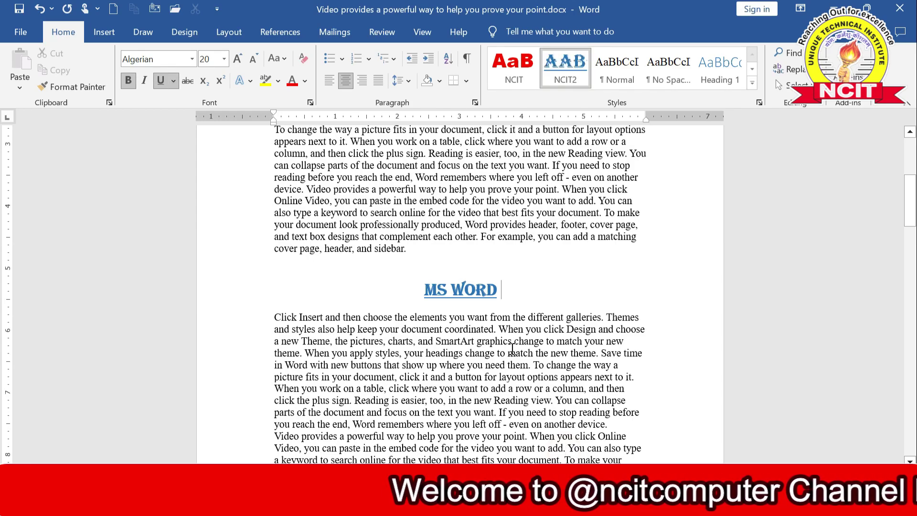
# Add an MS EXCEL heading after the next sidebar paragraph and apply the NCIT2 style
pyautogui.scroll(-1, 471, 306)
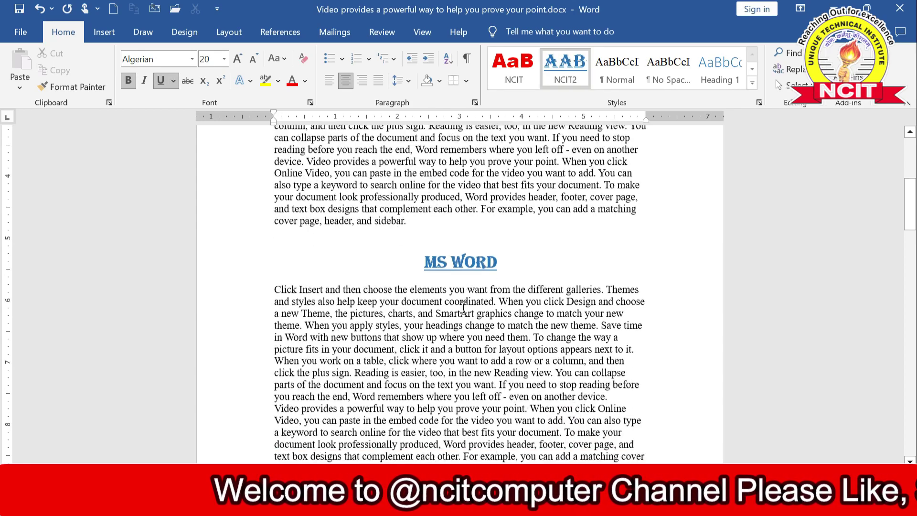
pyautogui.scroll(-4, 468, 306)
pyautogui.scroll(-2, 466, 307)
pyautogui.scroll(-1, 463, 307)
pyautogui.scroll(-4, 463, 307)
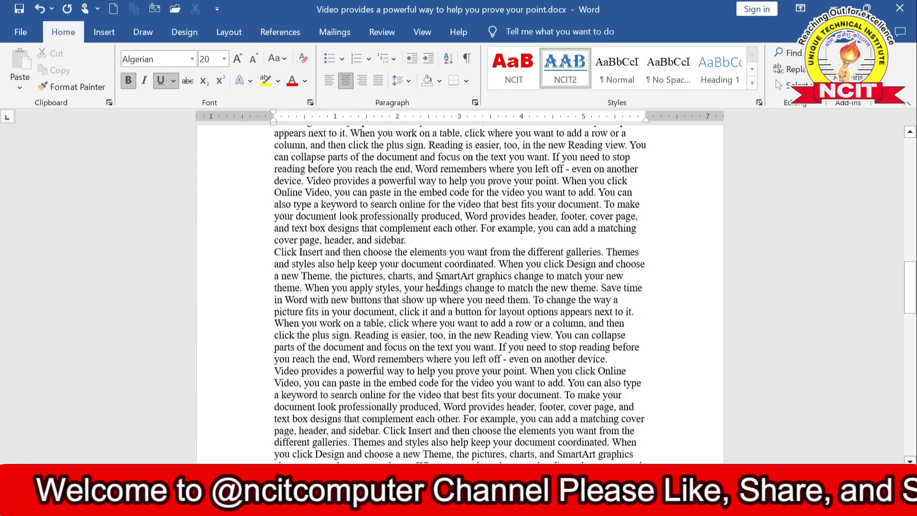
pyautogui.click(438, 240)
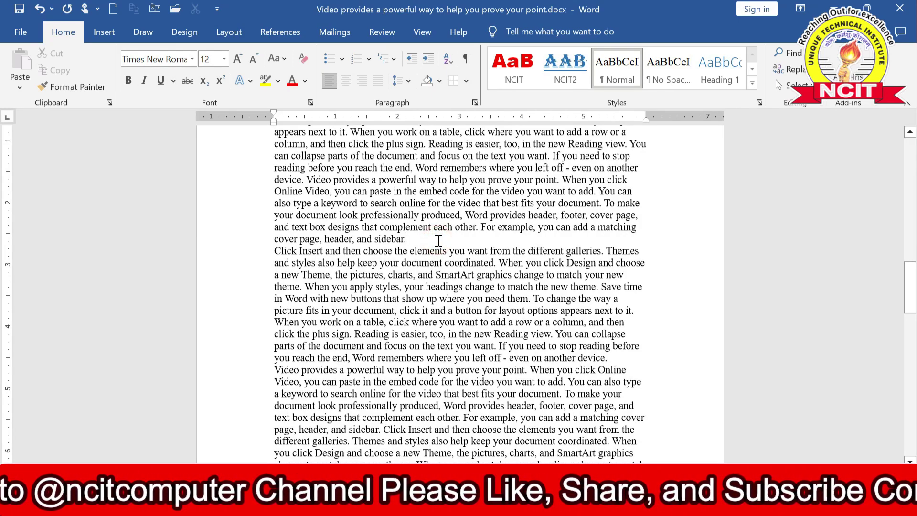
pyautogui.press('Return')
pyautogui.press('Return')
pyautogui.press('Return')
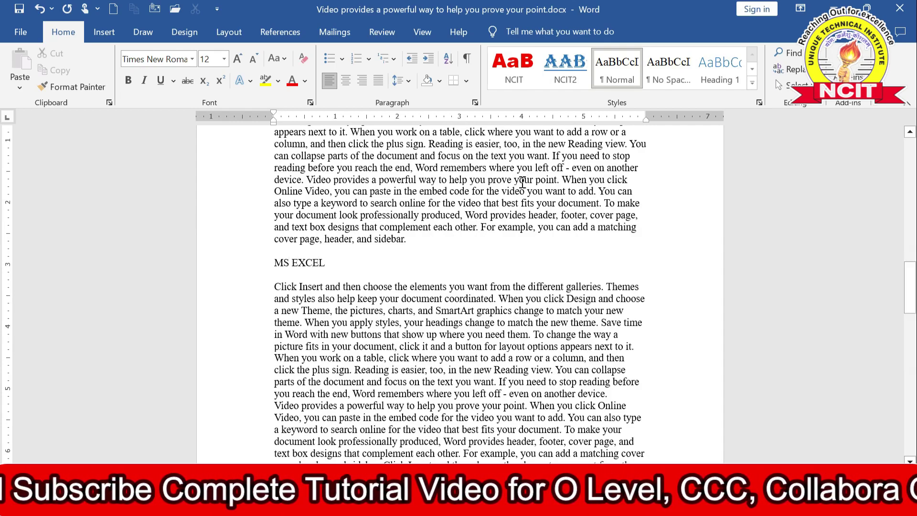
pyautogui.moveTo(325, 262); pyautogui.dragTo(278, 259)
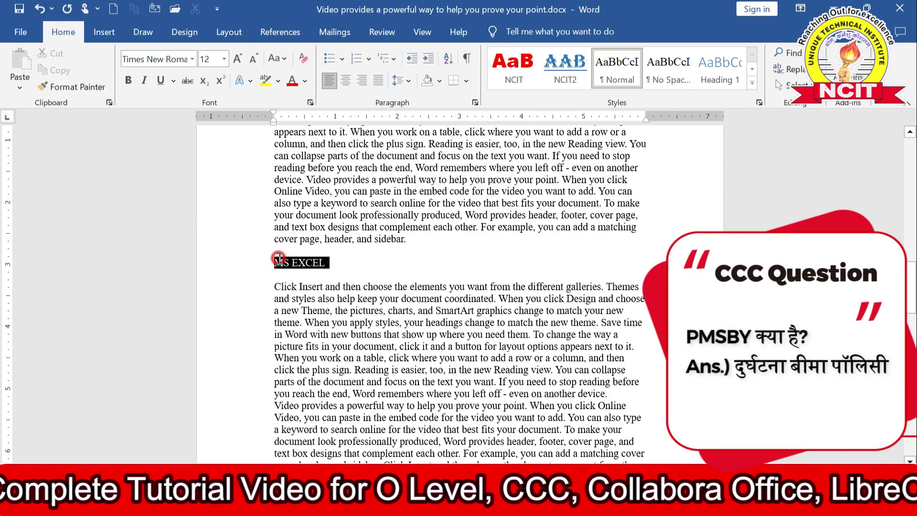
pyautogui.click(752, 84)
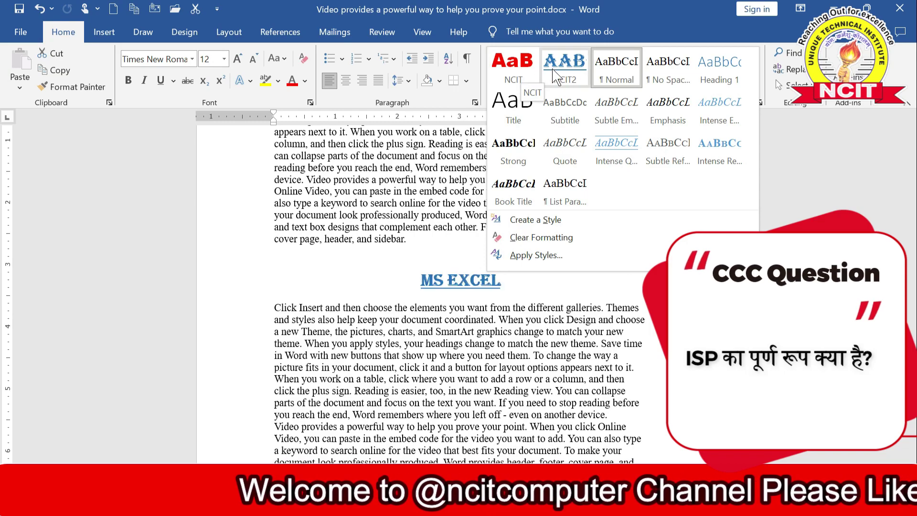
pyautogui.click(574, 76)
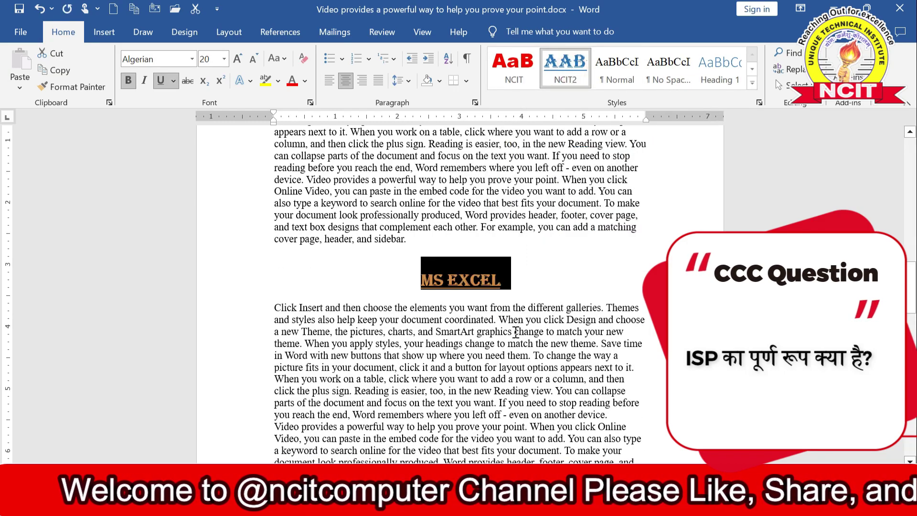
pyautogui.click(477, 338)
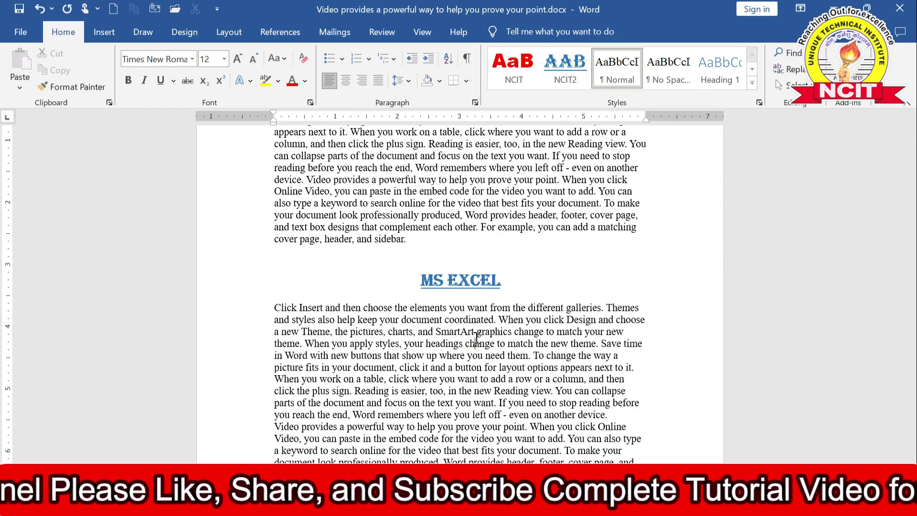
# Apply Clear Formatting to the MS EXCEL heading, leaving plain Normal text
pyautogui.click(752, 83)
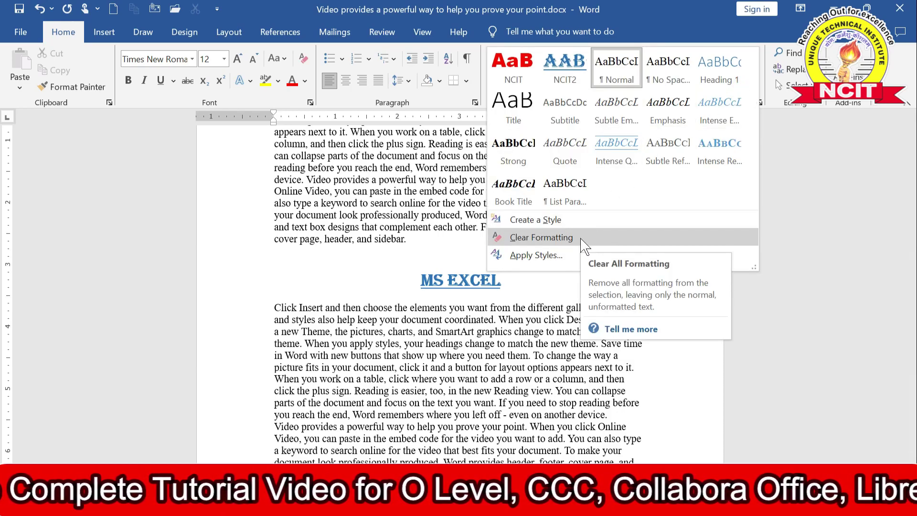
pyautogui.click(441, 281)
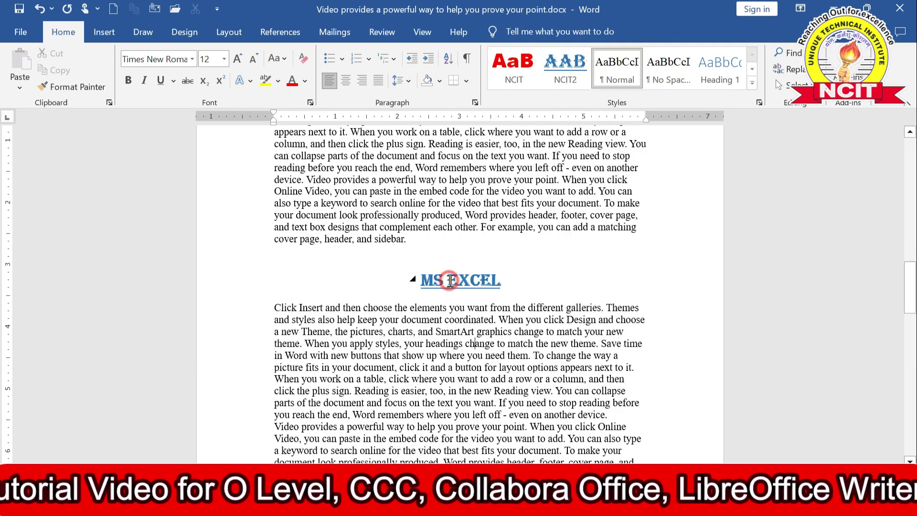
pyautogui.moveTo(419, 279); pyautogui.dragTo(494, 289)
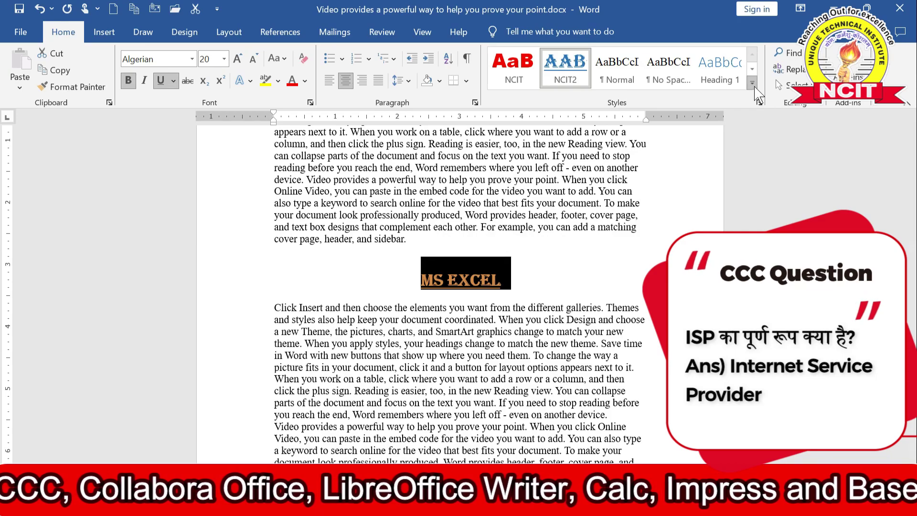
pyautogui.click(752, 83)
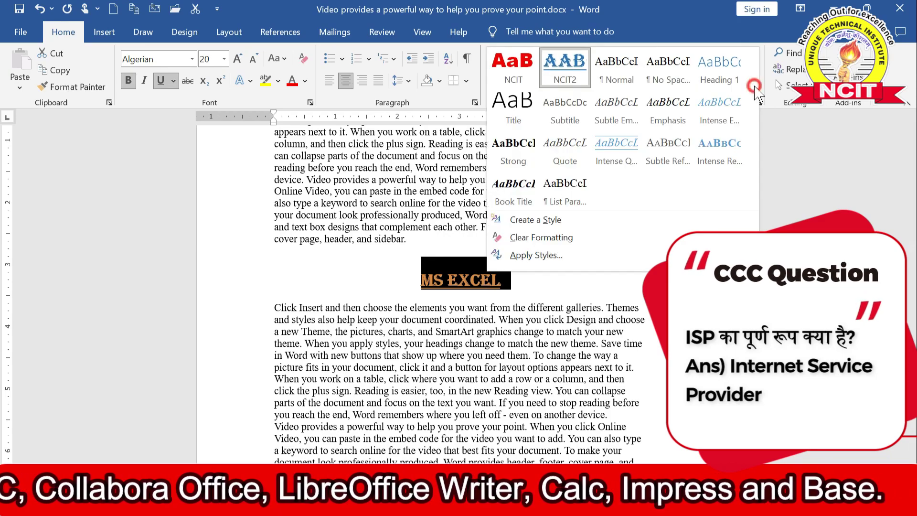
pyautogui.click(562, 238)
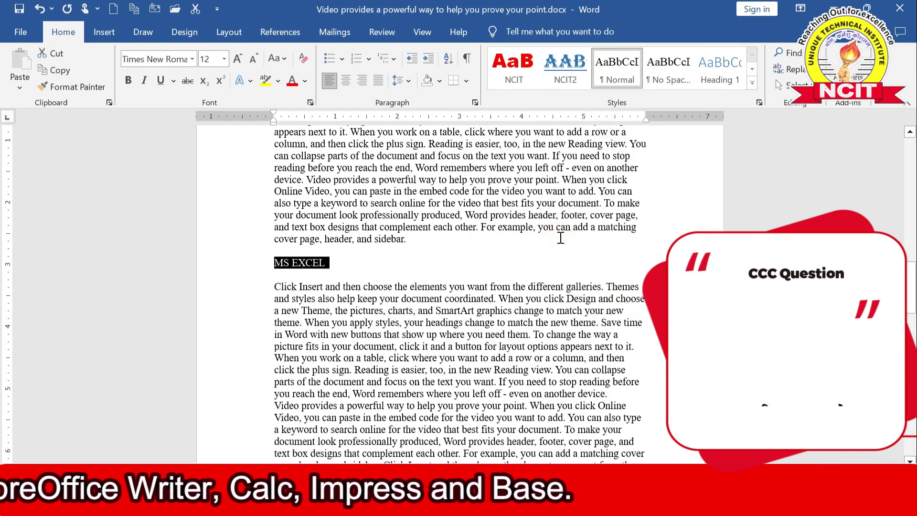
pyautogui.click(331, 263)
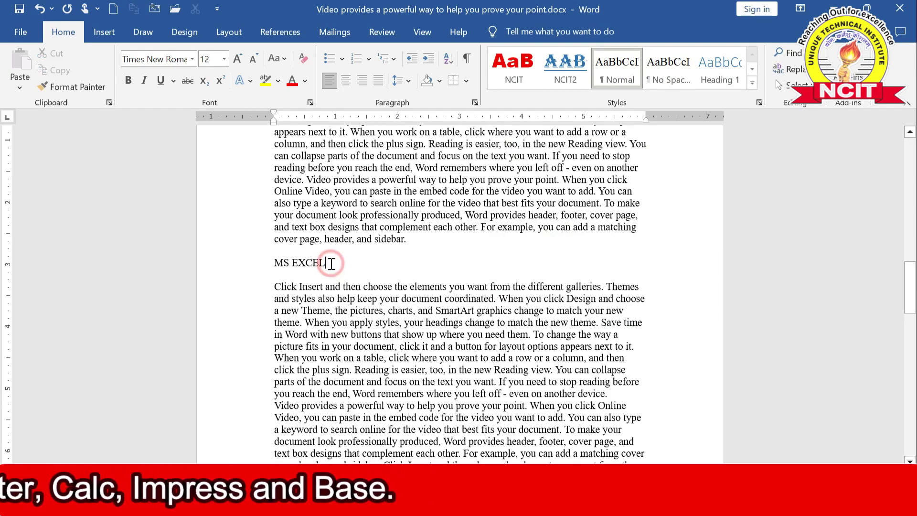
pyautogui.moveTo(306, 263); pyautogui.dragTo(273, 261)
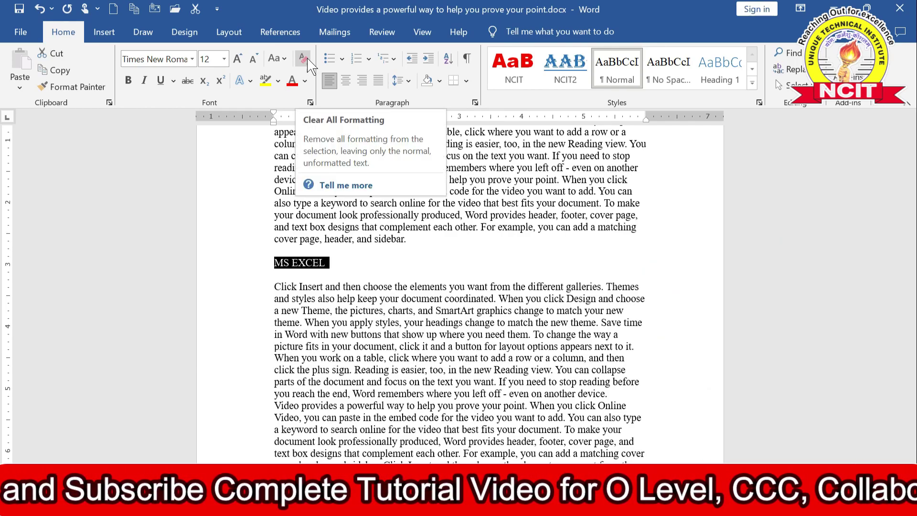
pyautogui.click(309, 64)
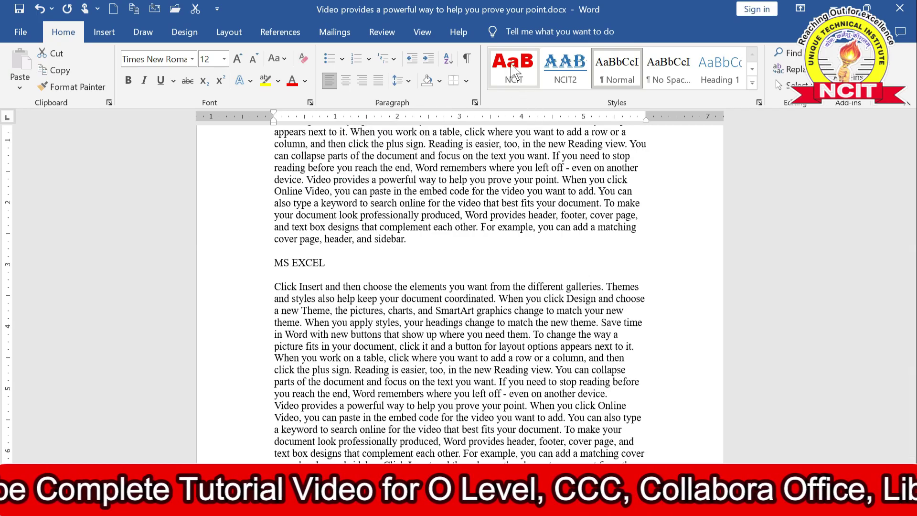
pyautogui.click(513, 67)
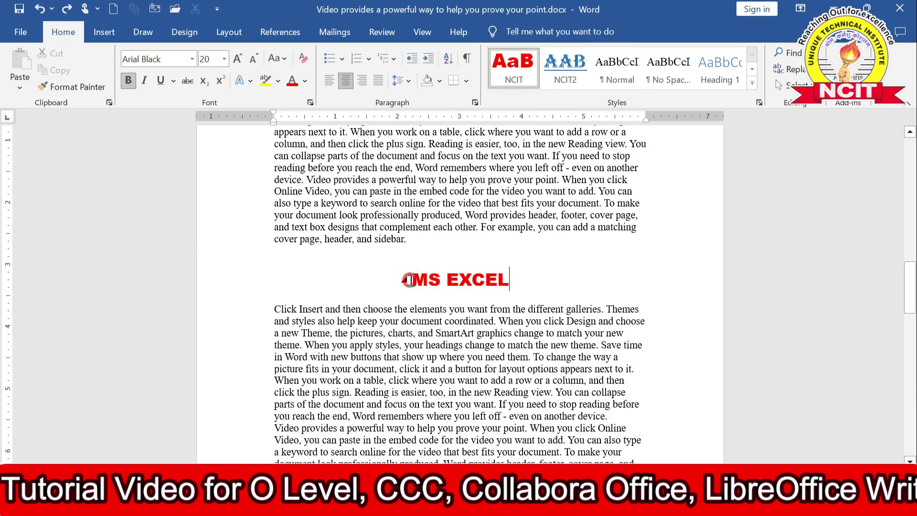
pyautogui.moveTo(409, 280); pyautogui.dragTo(492, 276)
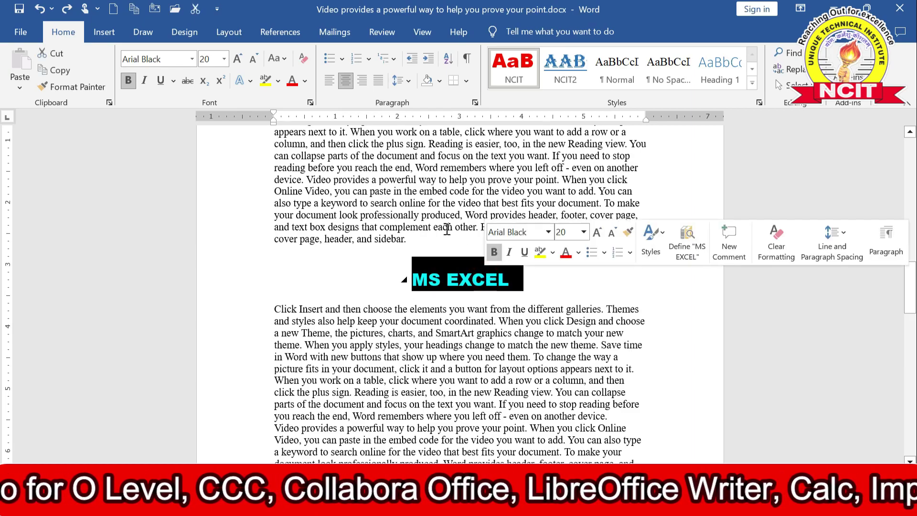
pyautogui.click(304, 57)
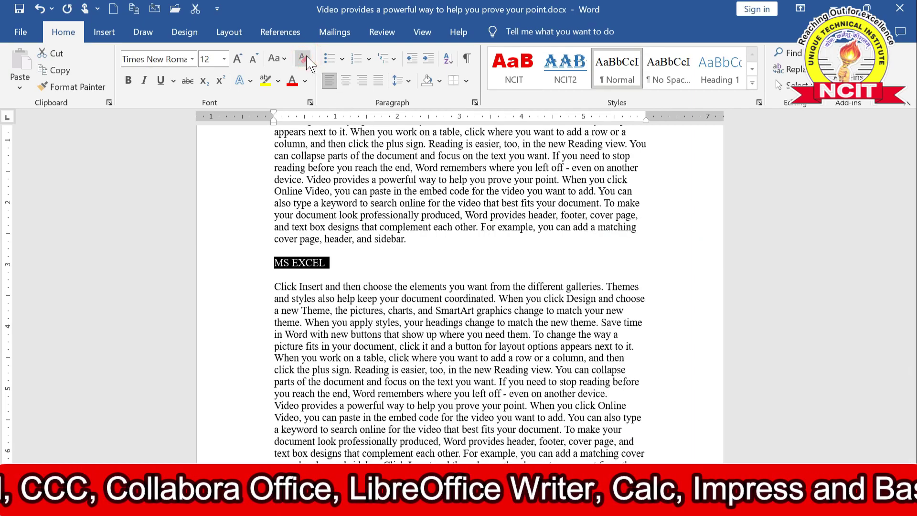
pyautogui.click(337, 261)
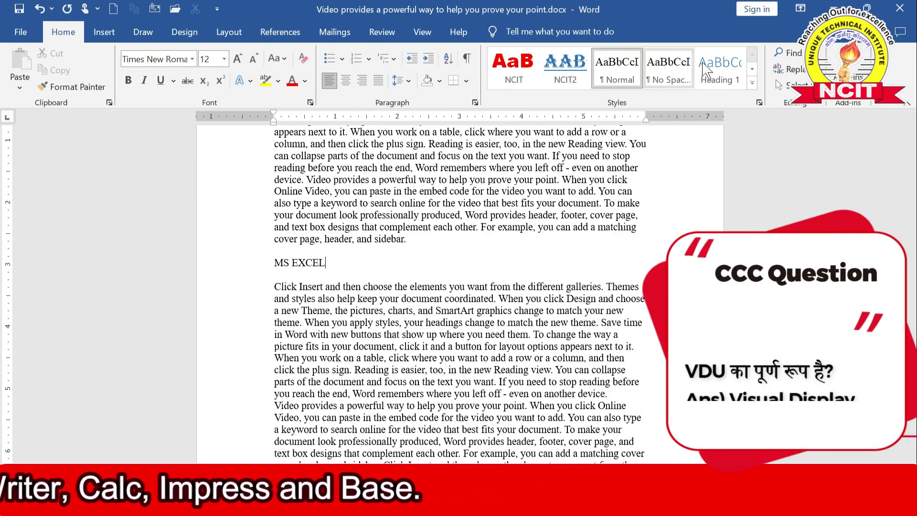
pyautogui.click(752, 85)
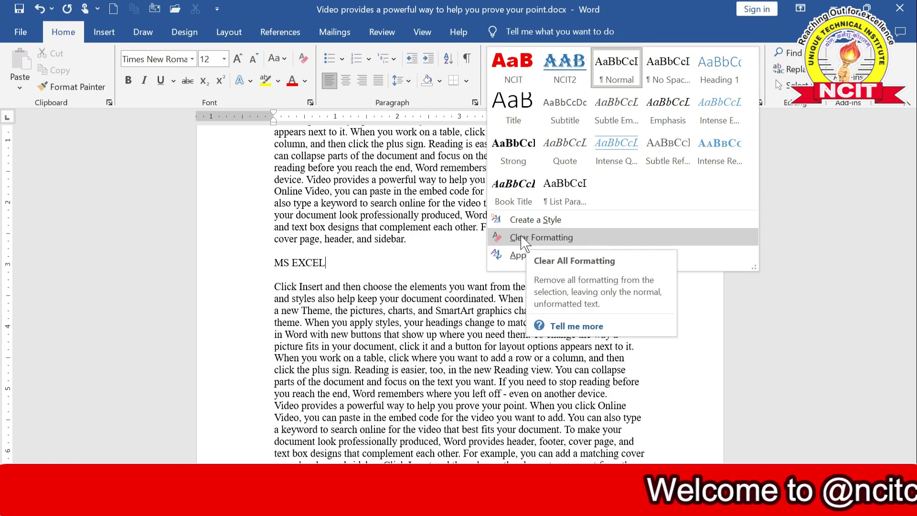
pyautogui.click(392, 246)
pyautogui.scroll(-3, 348, 260)
# Select the body paragraphs under MS EXCEL, undo Heading 1 on them, and clear their formatting
pyautogui.click(272, 163)
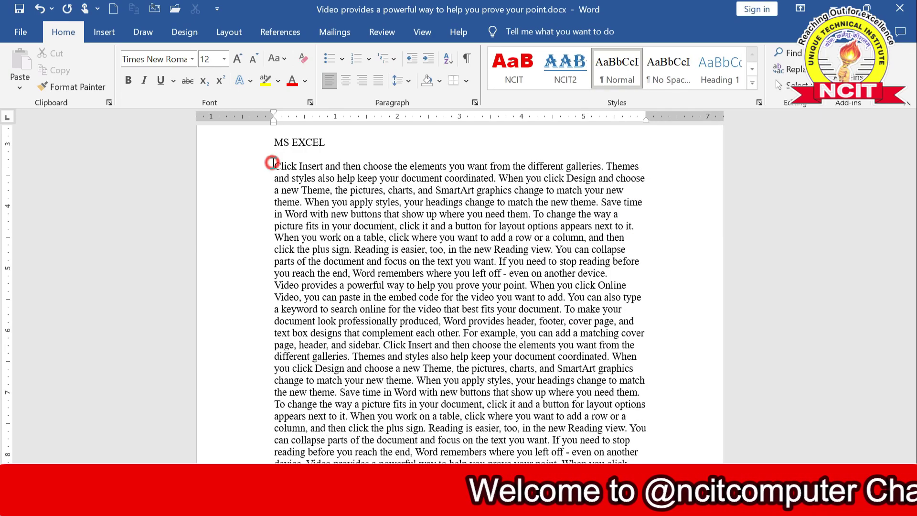
pyautogui.moveTo(272, 163); pyautogui.dragTo(604, 427)
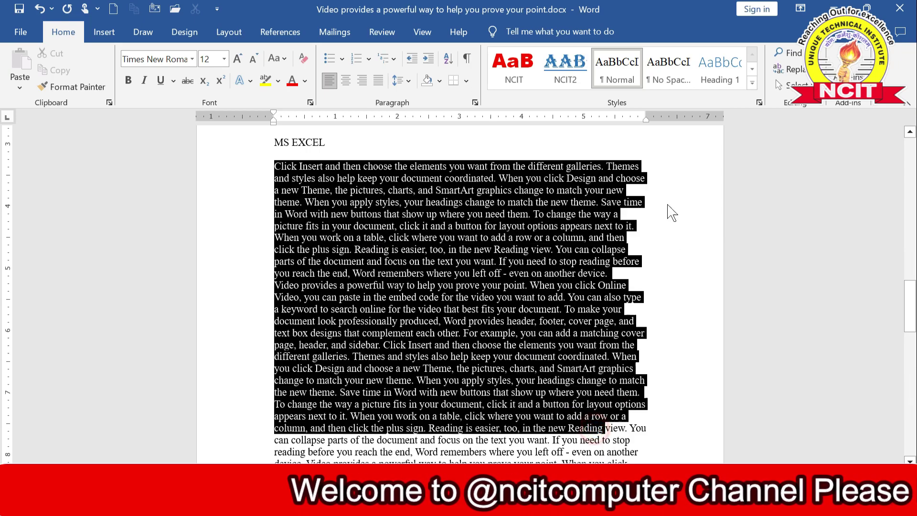
pyautogui.click(708, 83)
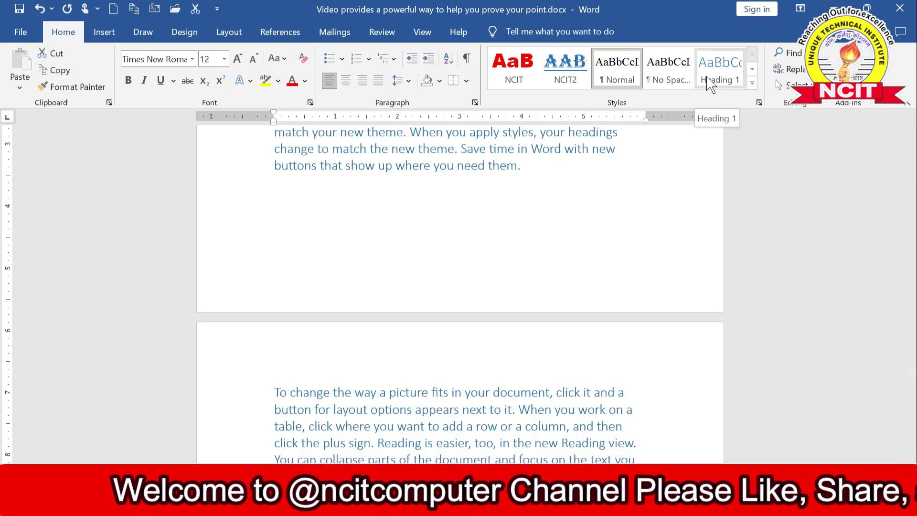
pyautogui.scroll(2, 472, 222)
pyautogui.scroll(2, 472, 222)
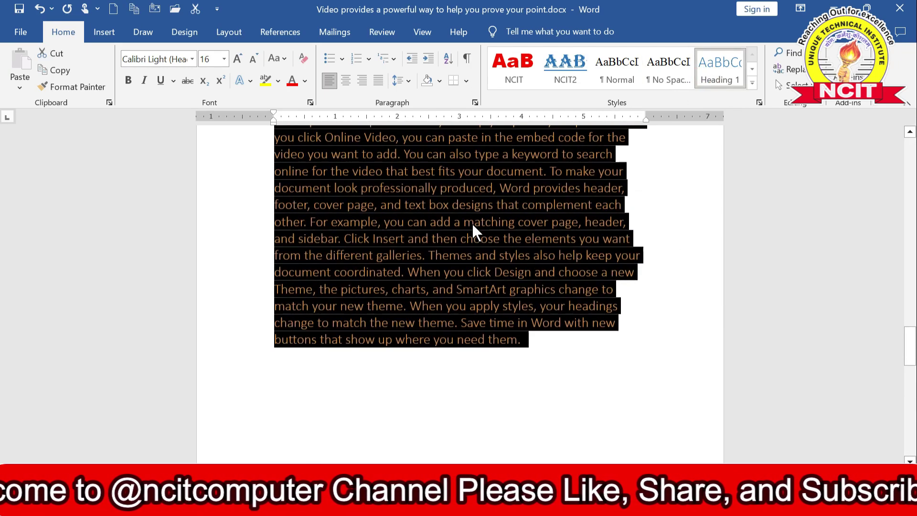
pyautogui.hotkey('ctrl', 'z')
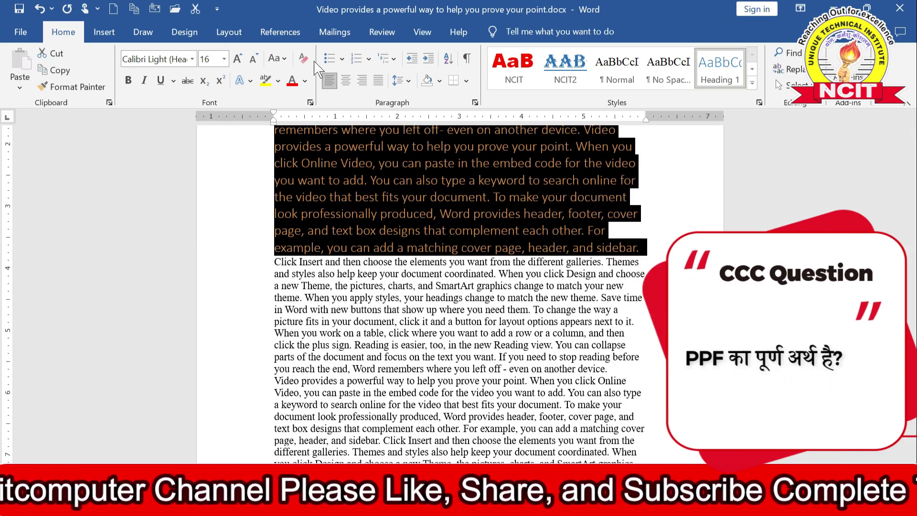
pyautogui.click(303, 59)
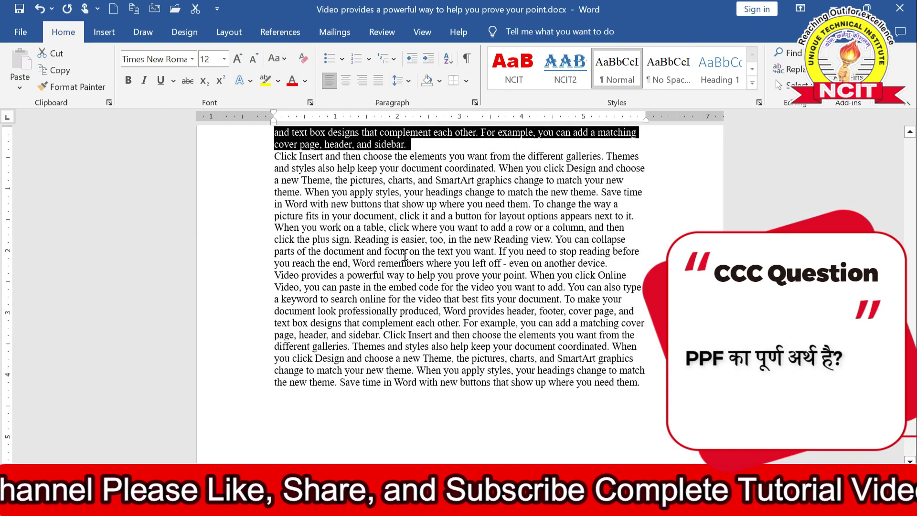
# Select the entire document and undo the last formatting change with Ctrl+Z
pyautogui.scroll(5, 405, 255)
pyautogui.hotkey('ctrl', 'a')
pyautogui.scroll(-7, 404, 256)
pyautogui.scroll(1, 404, 254)
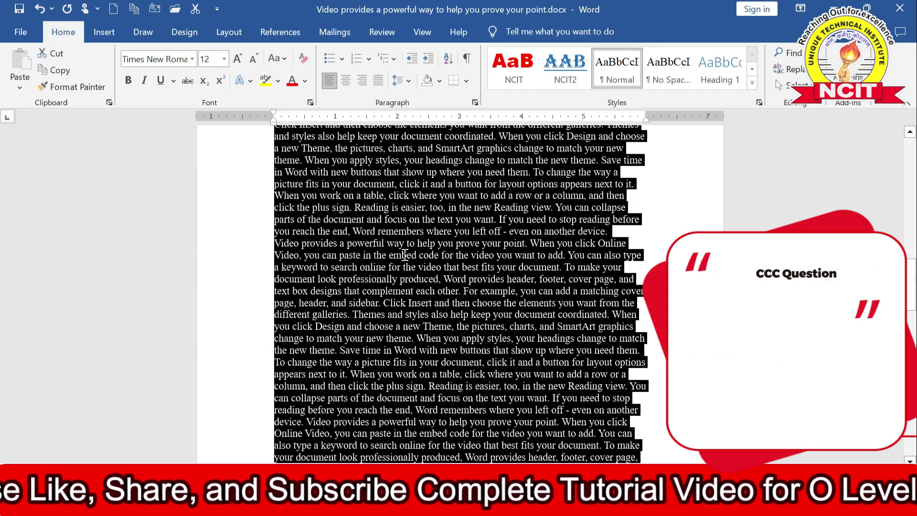
pyautogui.hotkey('ctrl', 'z')
pyautogui.scroll(2, 403, 254)
pyautogui.scroll(3, 420, 256)
pyautogui.scroll(2, 435, 227)
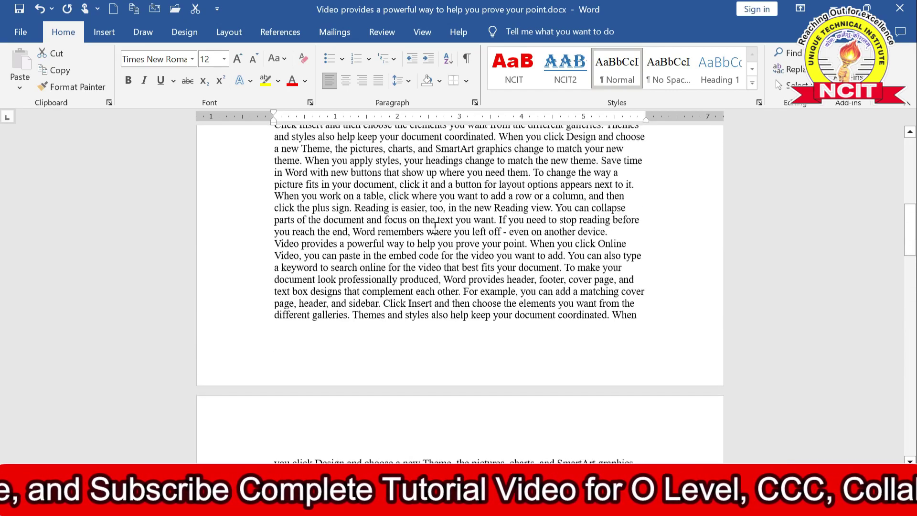
pyautogui.scroll(3, 435, 227)
pyautogui.scroll(3, 435, 229)
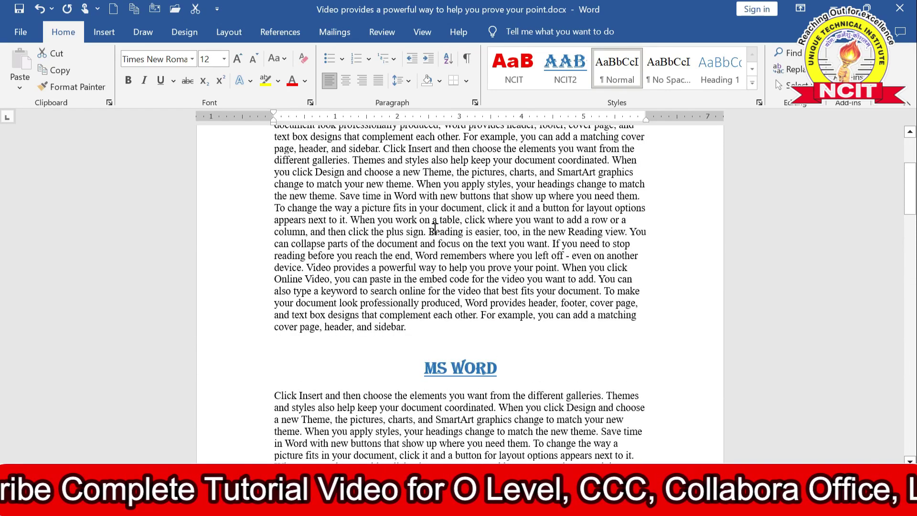
# Open the Apply Styles pane from the Styles gallery and show its style names
pyautogui.click(456, 263)
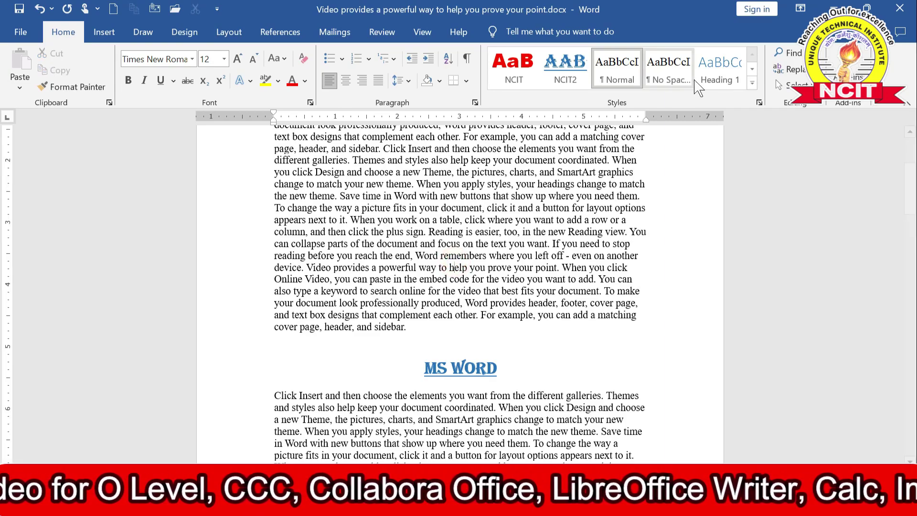
pyautogui.click(751, 84)
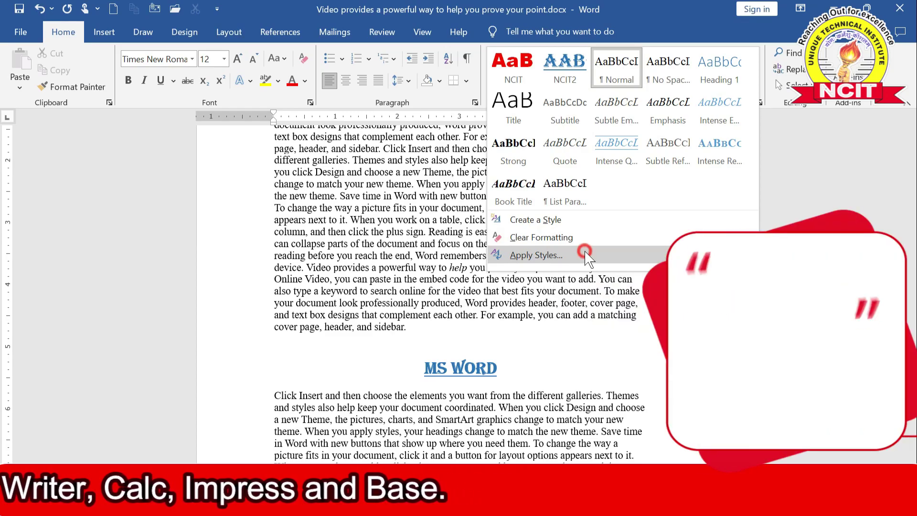
pyautogui.click(588, 257)
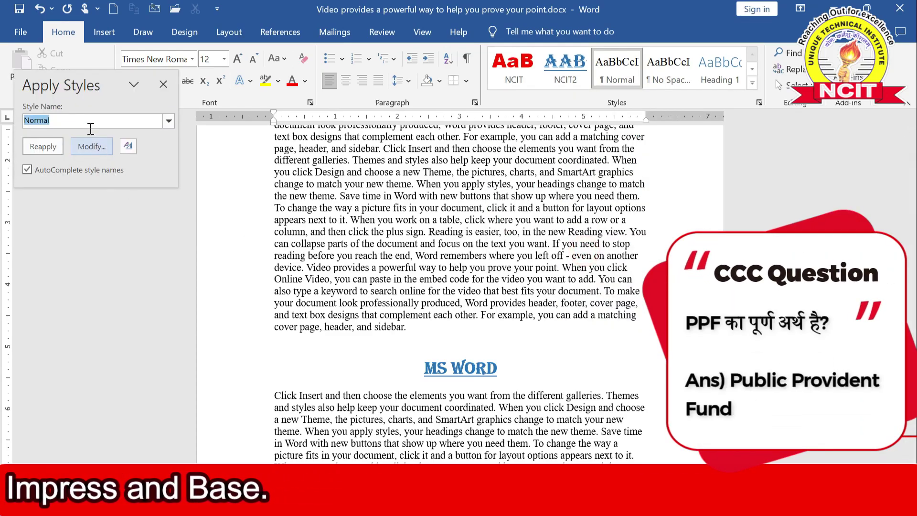
pyautogui.click(169, 121)
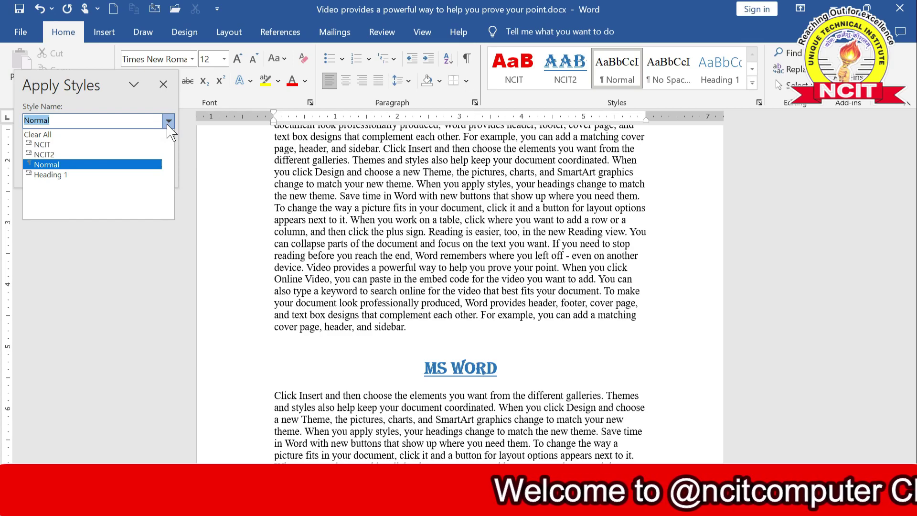
# Select the MS EXCEL heading and apply NCIT to it from the Apply Styles pane
pyautogui.scroll(-4, 375, 237)
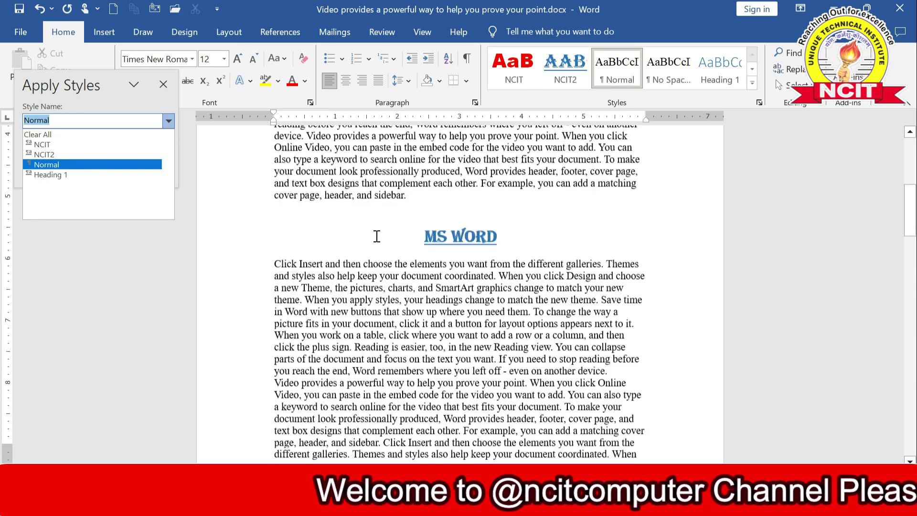
pyautogui.scroll(-5, 377, 237)
pyautogui.scroll(-5, 387, 235)
pyautogui.scroll(-3, 387, 234)
pyautogui.scroll(-3, 358, 242)
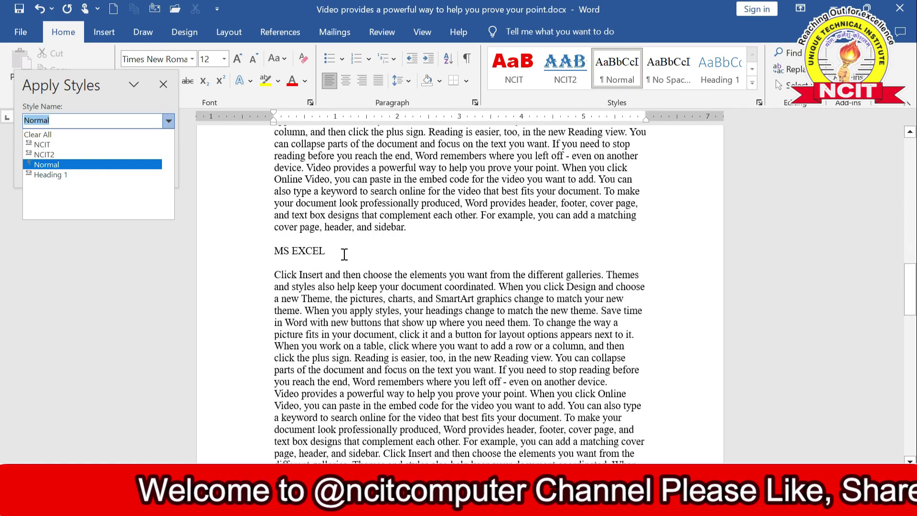
pyautogui.click(269, 249)
pyautogui.moveTo(269, 249); pyautogui.dragTo(328, 249)
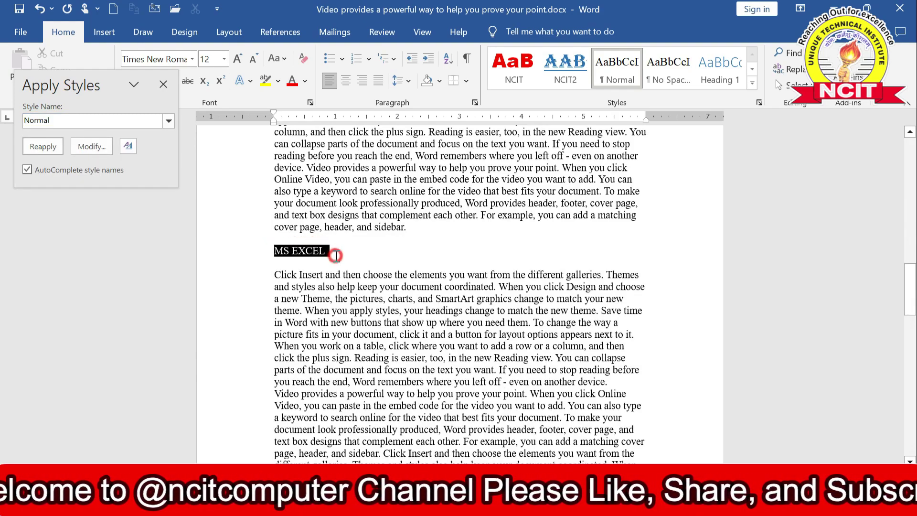
pyautogui.click(168, 121)
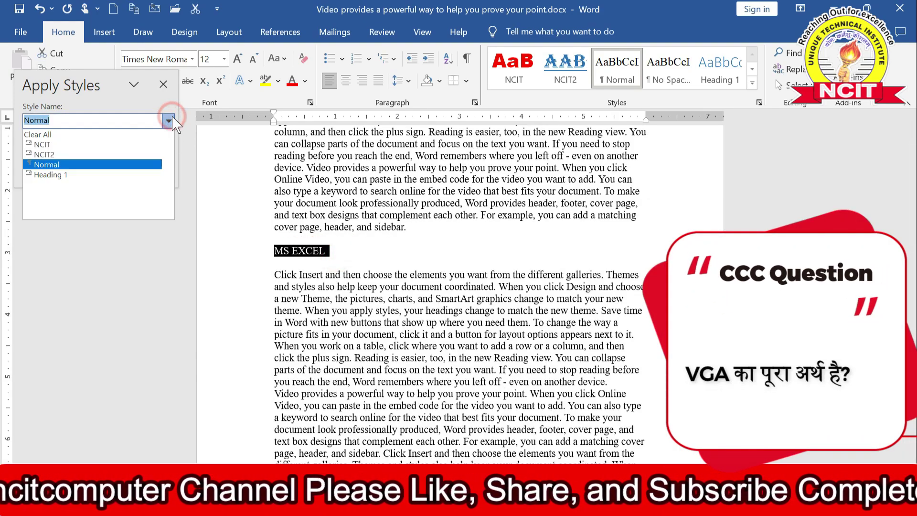
pyautogui.click(78, 145)
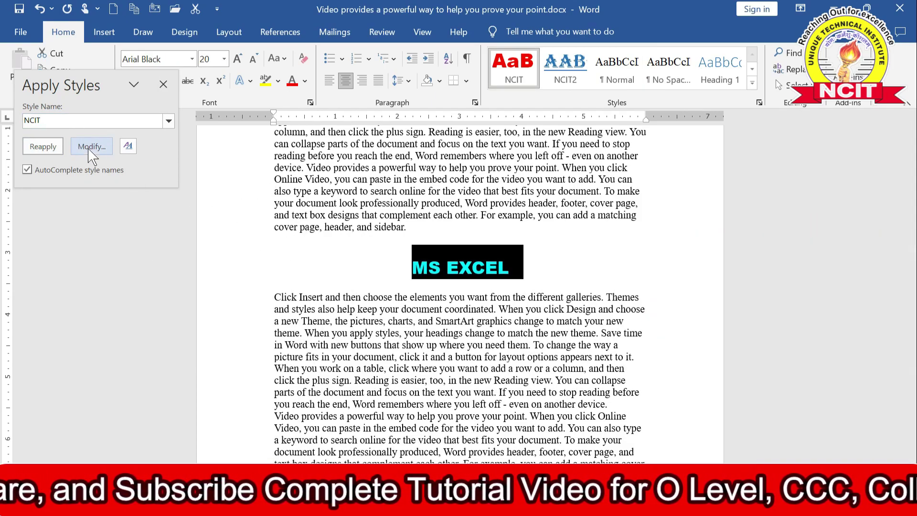
pyautogui.click(92, 147)
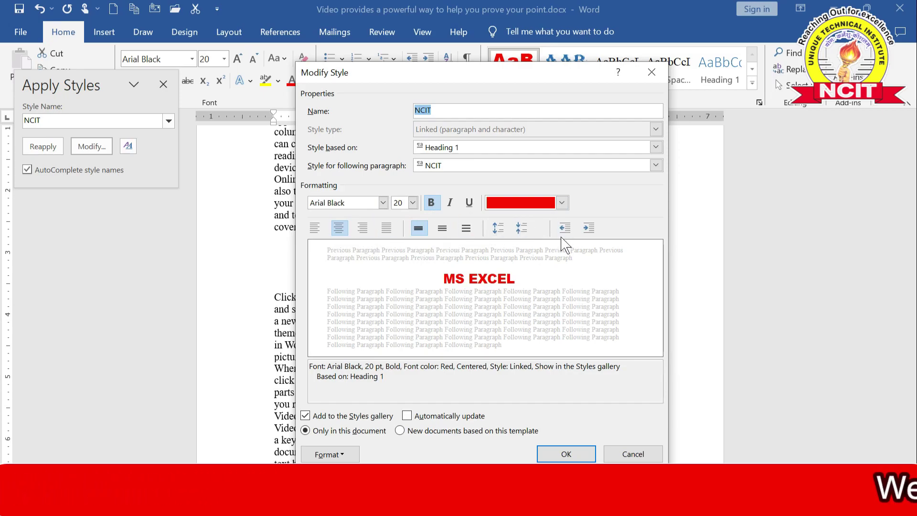
pyautogui.click(616, 447)
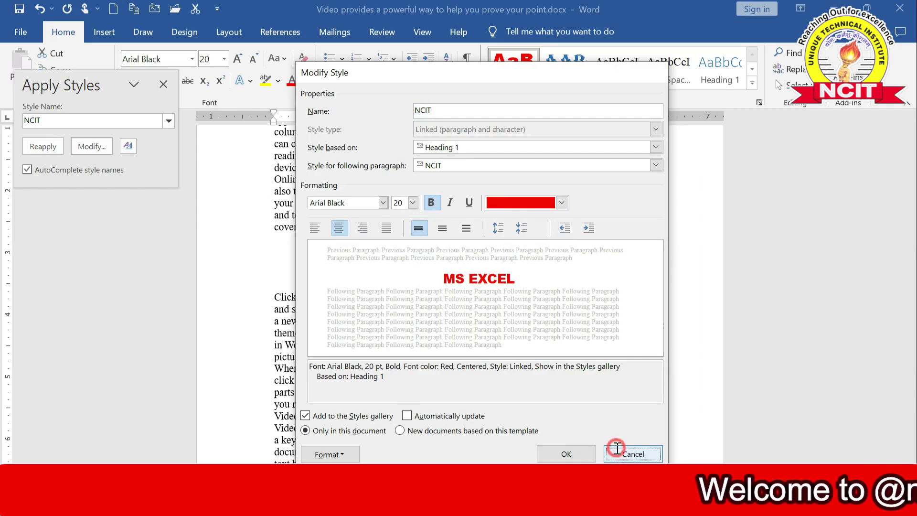
# Dismiss the Apply Styles pane, leaving MS EXCEL in red, centred Arial Black NCIT style
pyautogui.click(168, 121)
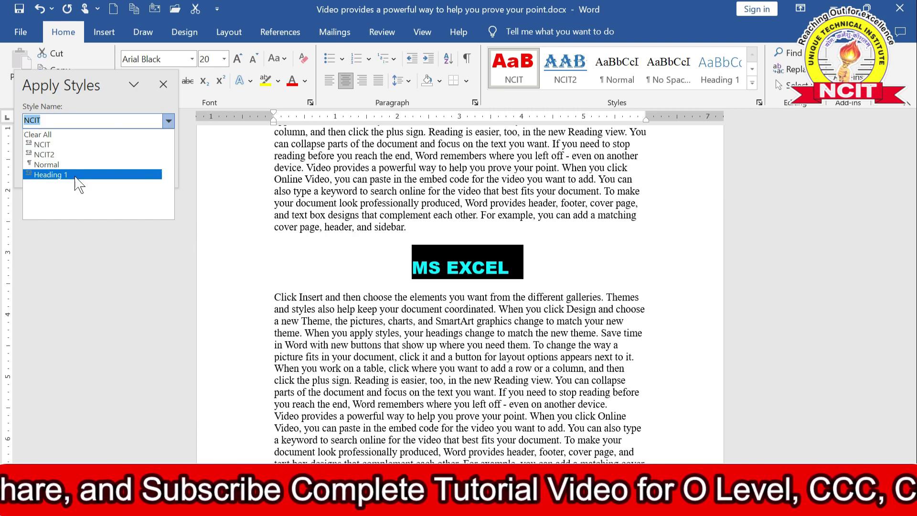
pyautogui.click(375, 171)
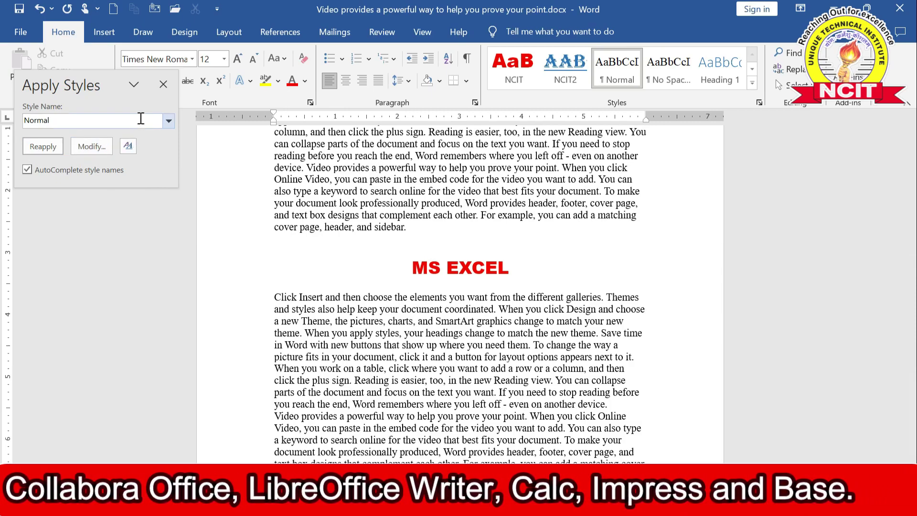
pyautogui.click(163, 85)
pyautogui.click(366, 171)
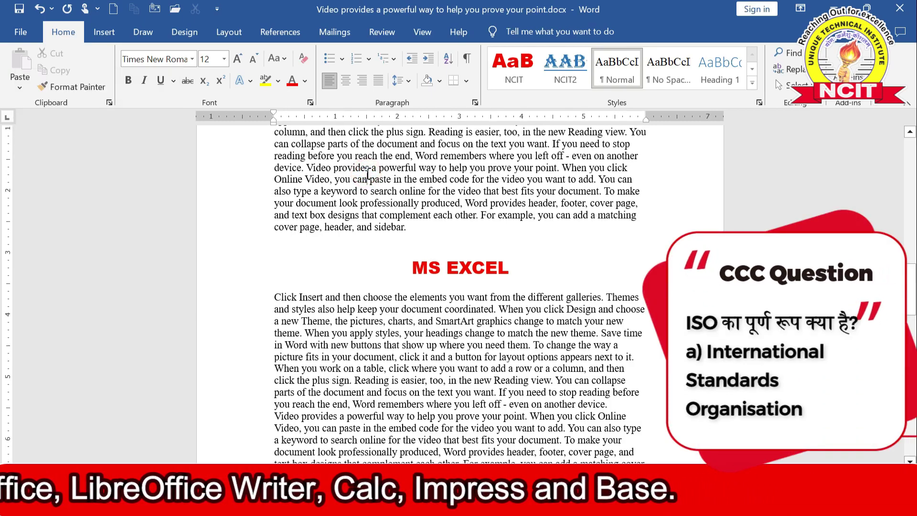